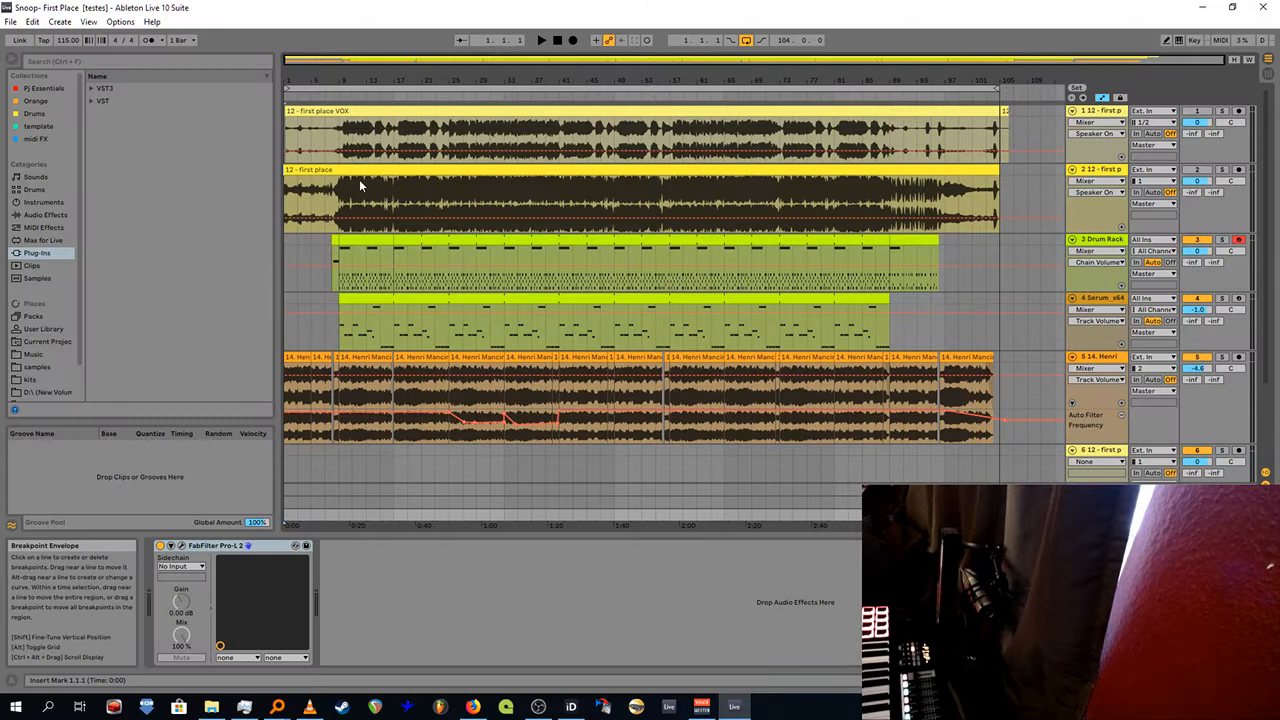
Step: Narrow the browser and play the full arrangement from bar 1
{"action": "left_click_drag", "start_coordinate": [306, 81], "coordinate": [434, 187]}
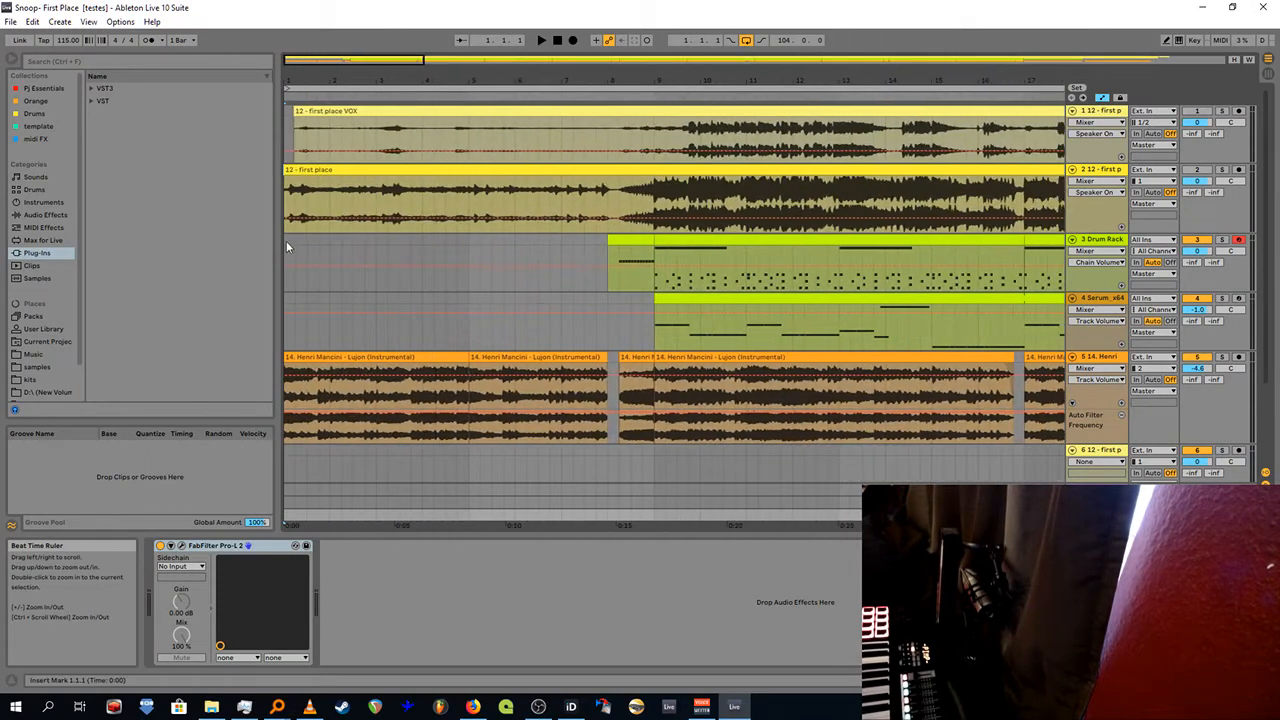
{"action": "left_click_drag", "start_coordinate": [279, 248], "coordinate": [162, 248]}
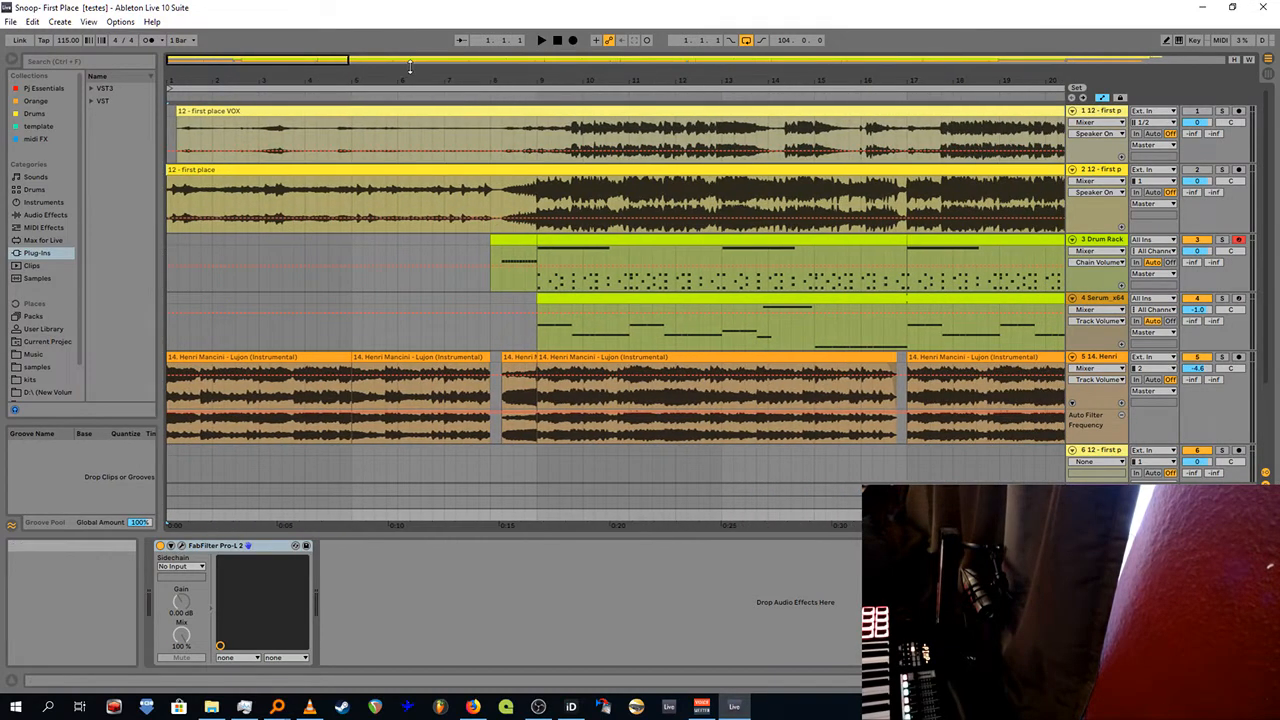
{"action": "left_click_drag", "start_coordinate": [409, 79], "coordinate": [230, 30]}
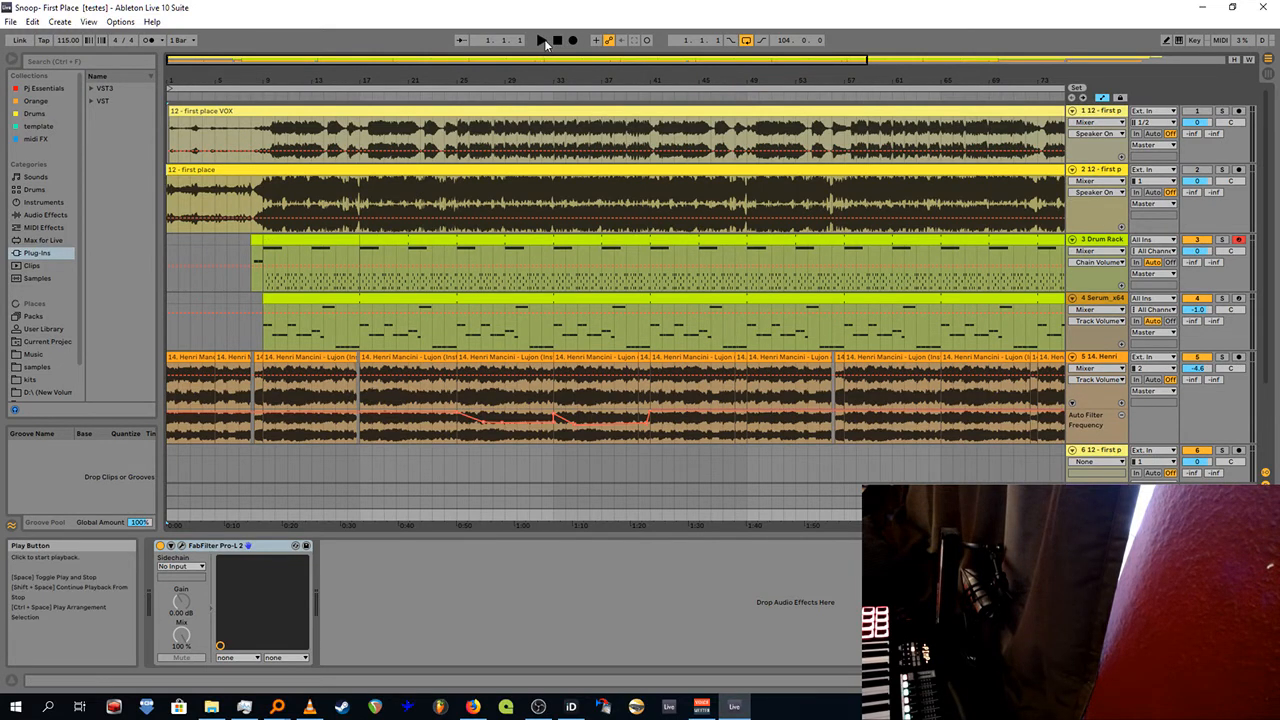
{"action": "left_click", "coordinate": [543, 41]}
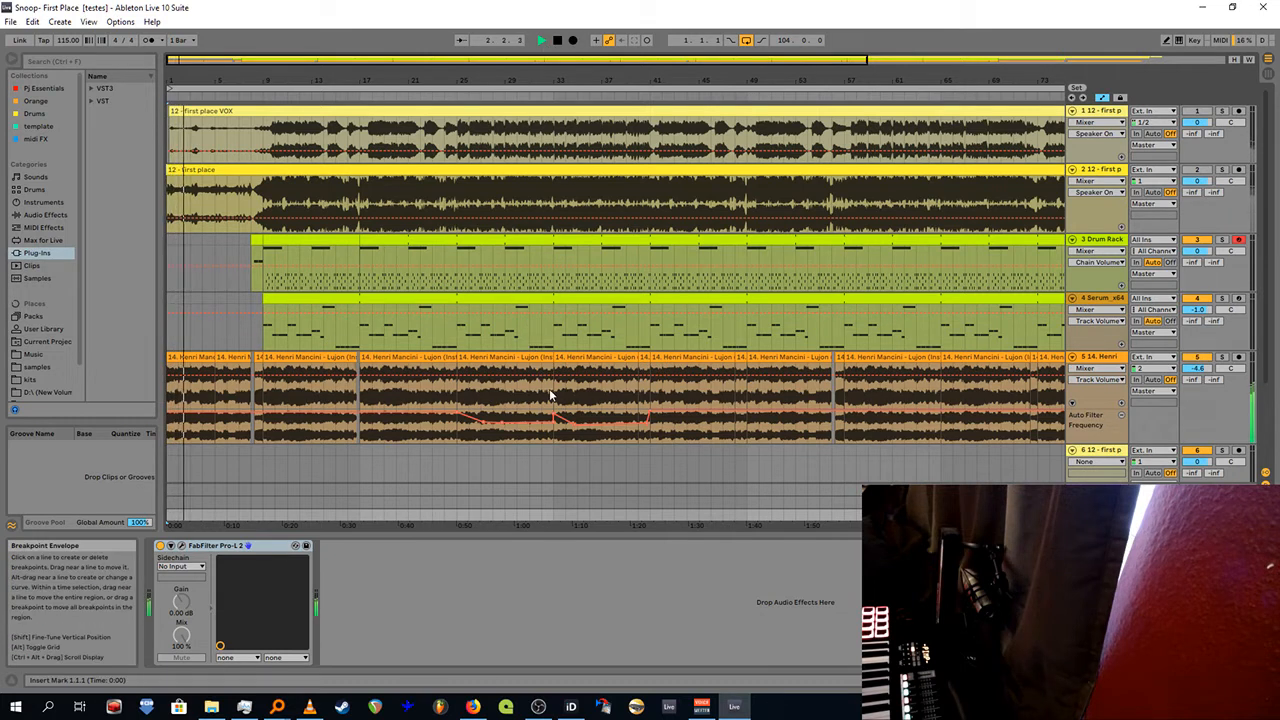
{"action": "left_click_drag", "start_coordinate": [184, 80], "coordinate": [184, 121]}
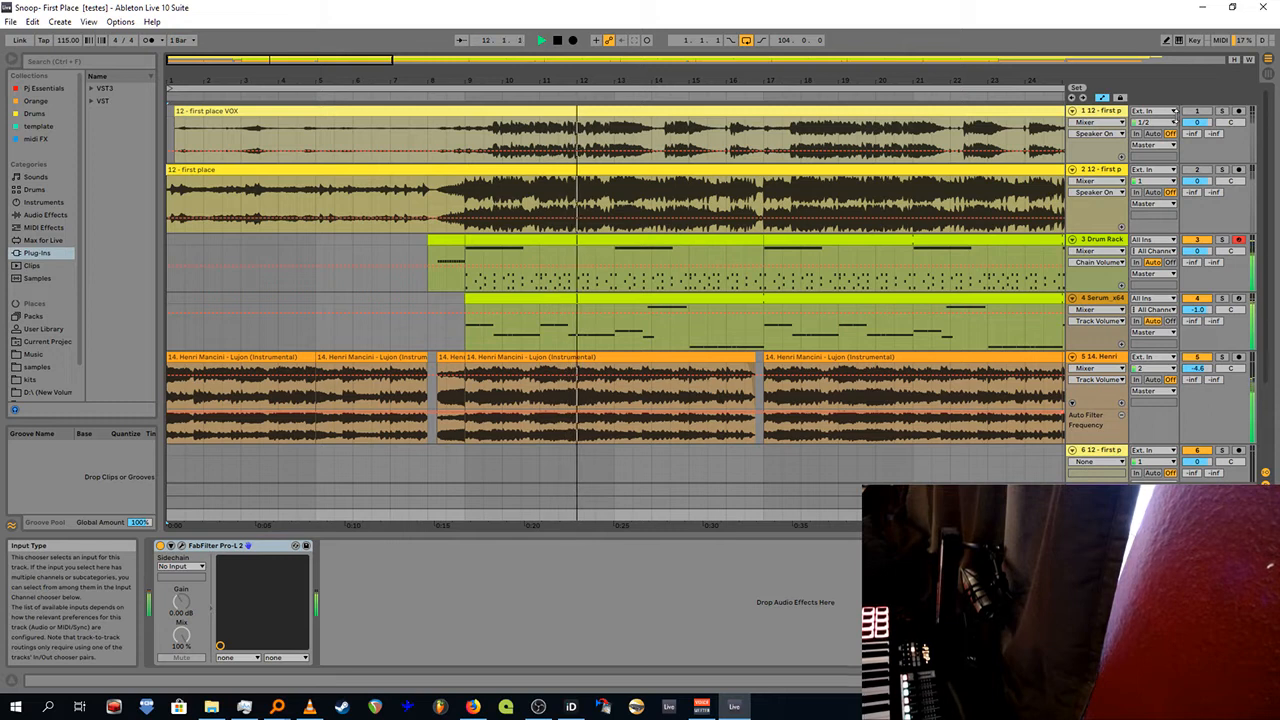
Step: Toggle the vocal track and alternately solo and unsolo track 2 to compare the original song with the remix, and stop playback
{"action": "left_click", "coordinate": [1194, 113]}
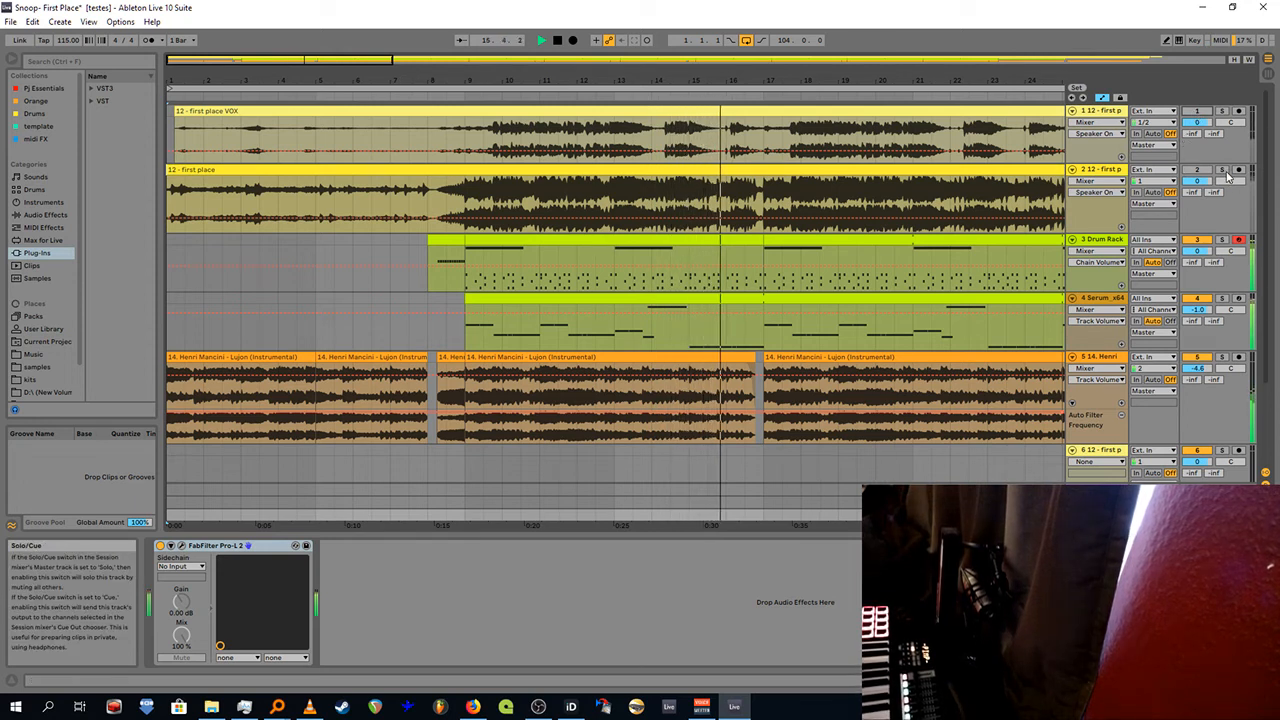
{"action": "left_click", "coordinate": [1222, 171]}
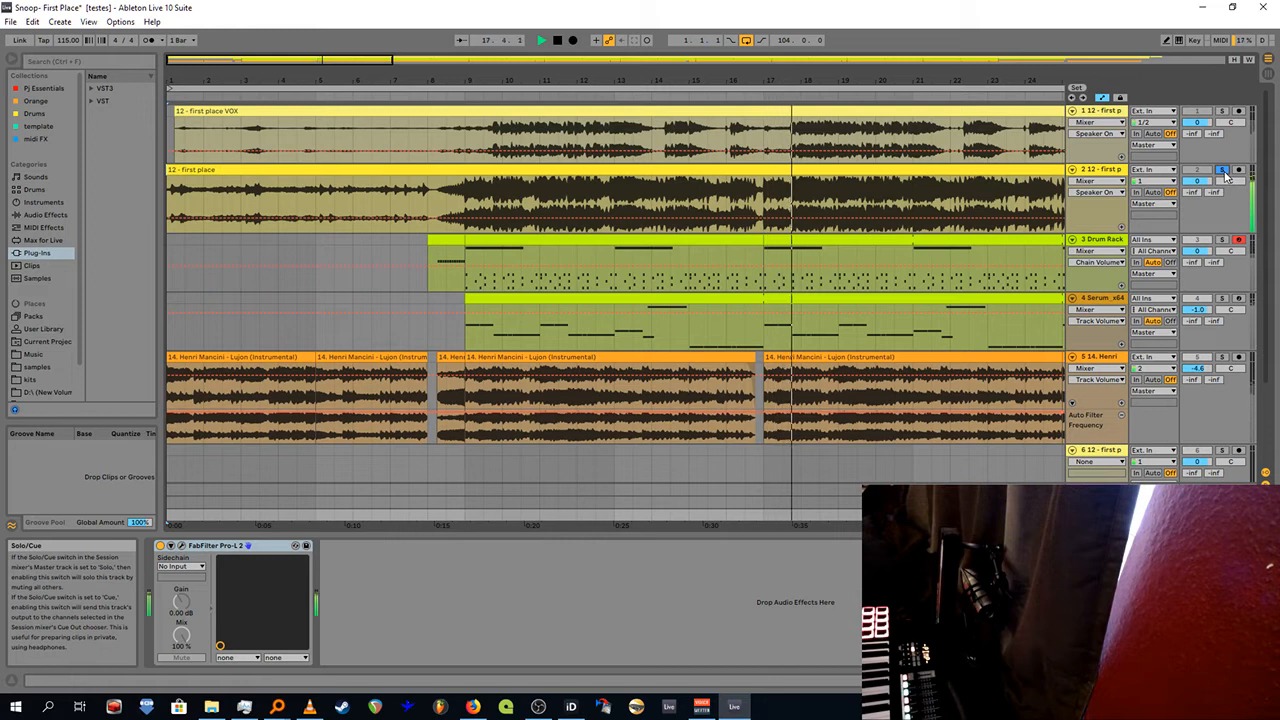
{"action": "left_click", "coordinate": [1222, 171]}
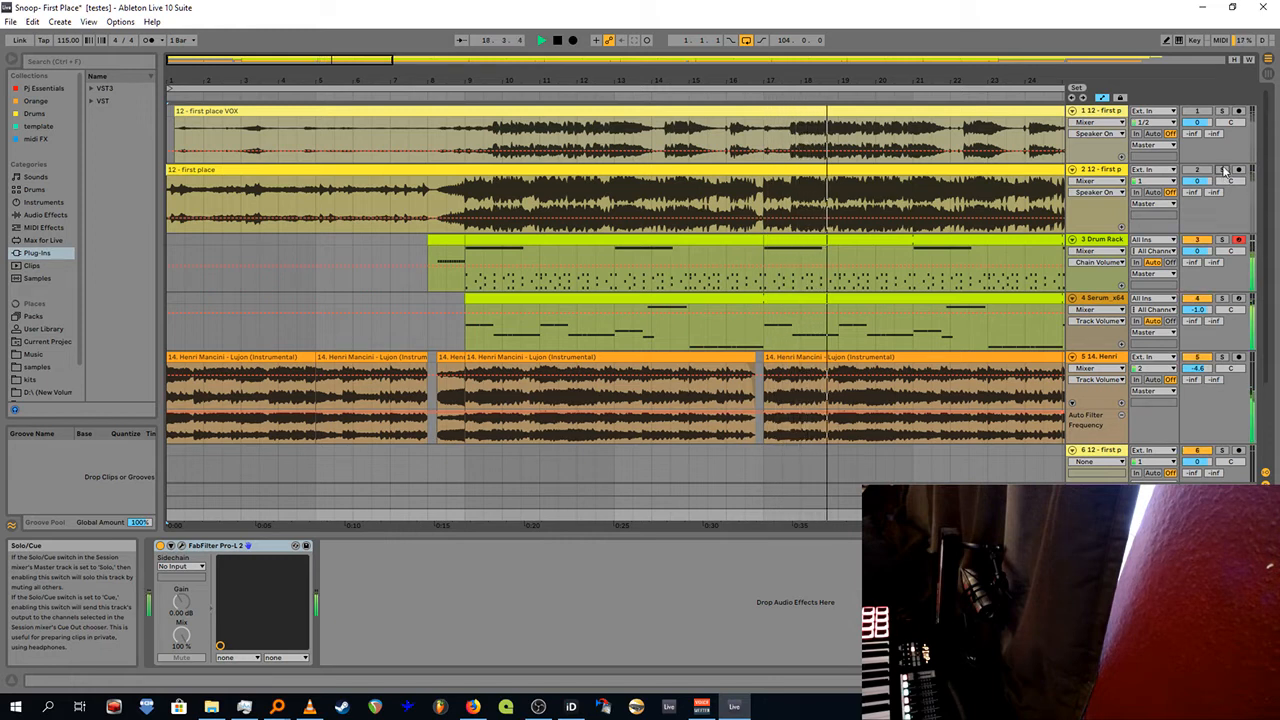
{"action": "left_click", "coordinate": [1223, 171]}
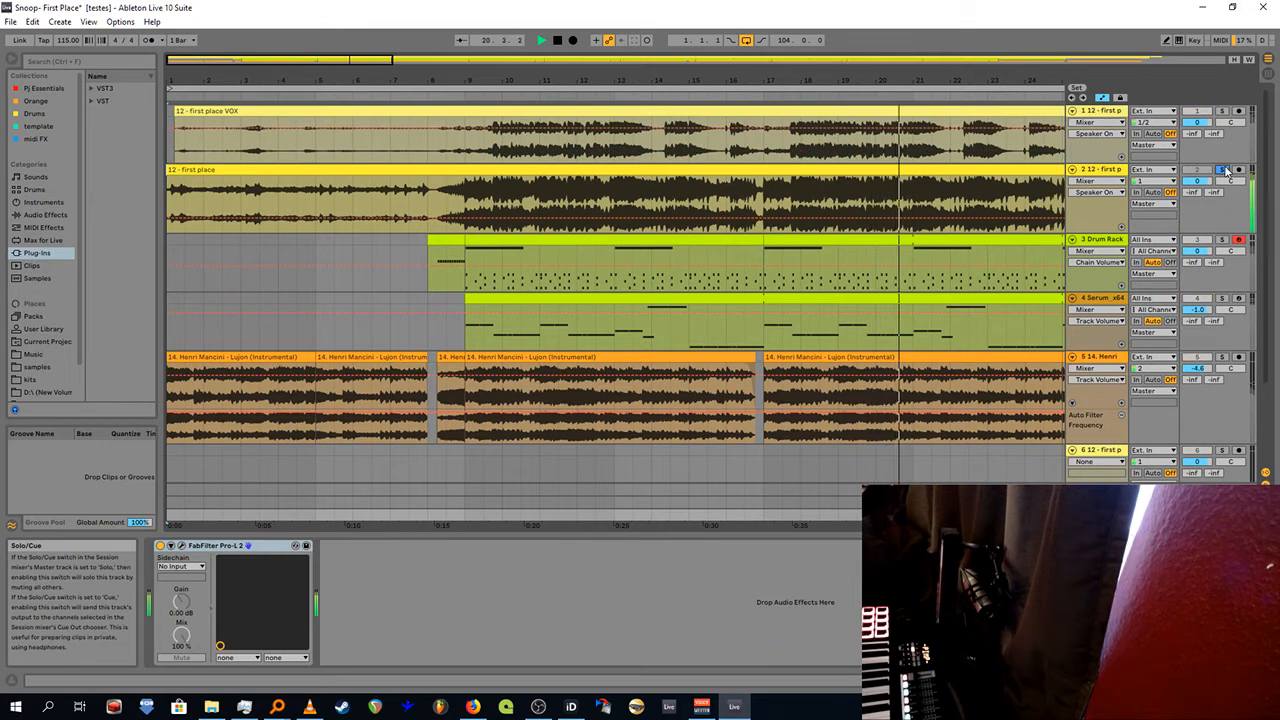
{"action": "left_click", "coordinate": [1223, 171]}
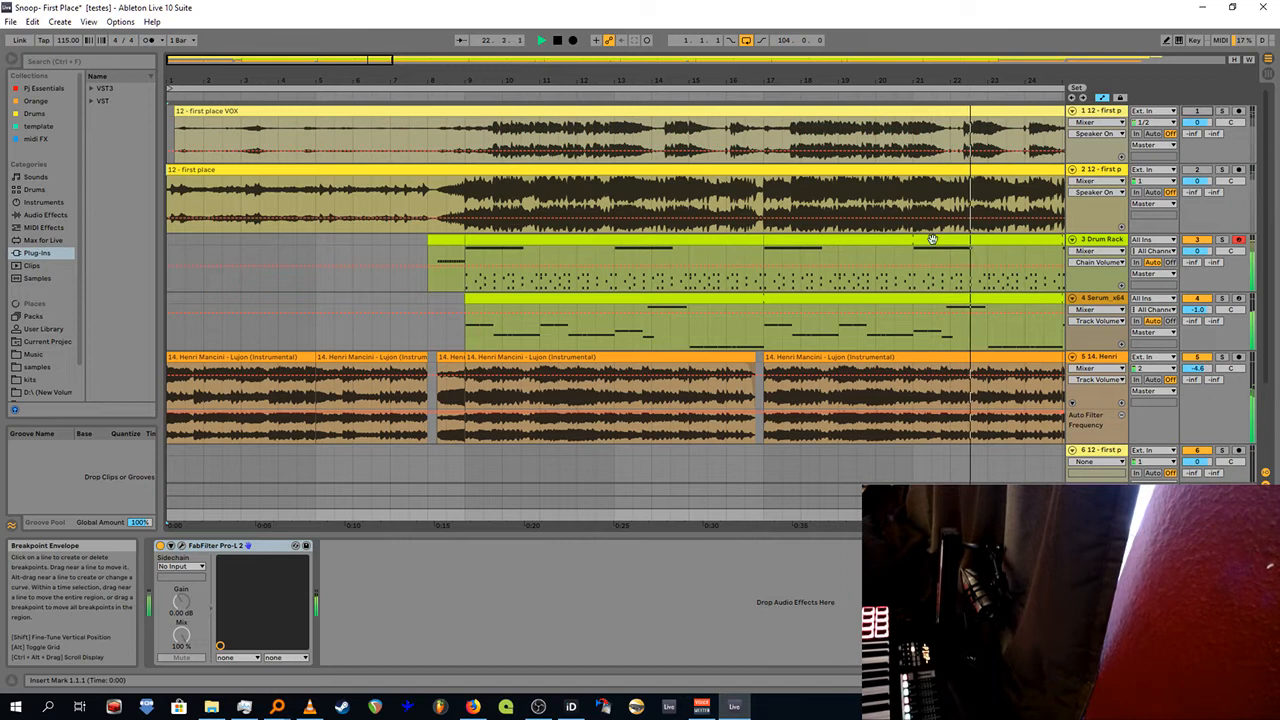
{"action": "key", "text": "space"}
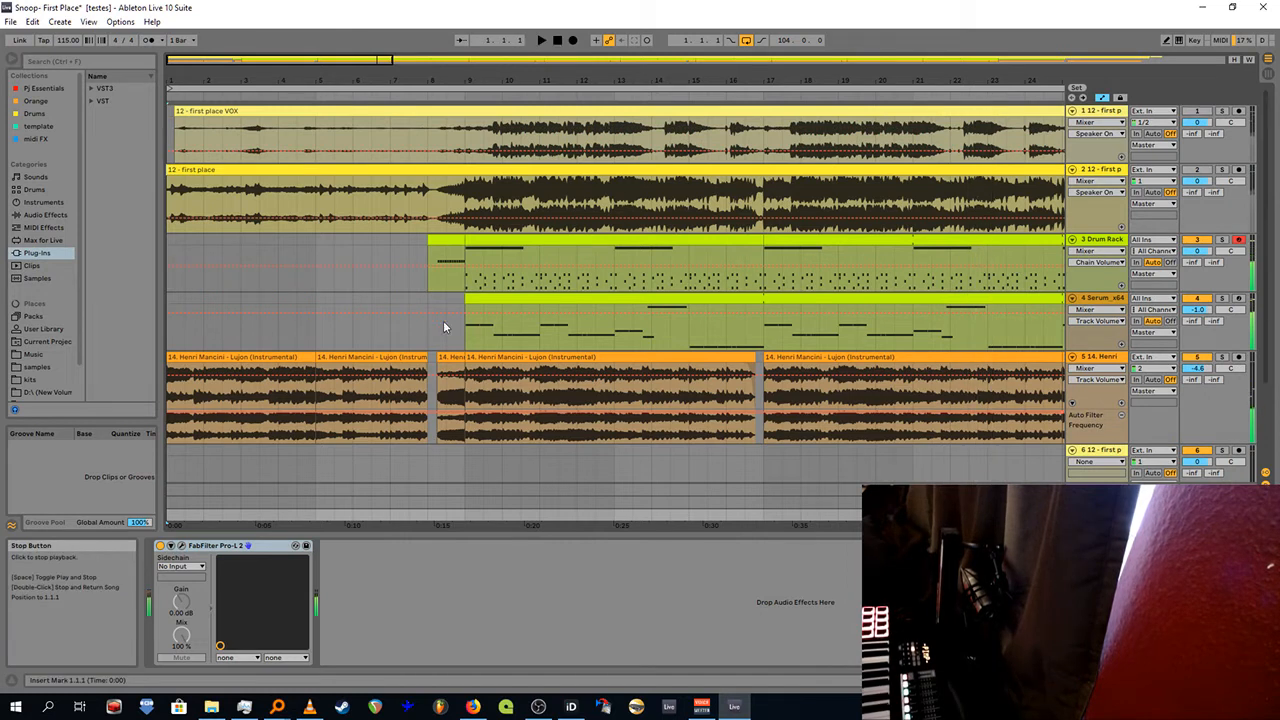
Step: Solo the Henri Mancini sample track and play it from the start of the arrangement
{"action": "left_click_drag", "start_coordinate": [298, 70], "coordinate": [260, 70]}
{"action": "left_click", "coordinate": [405, 236]}
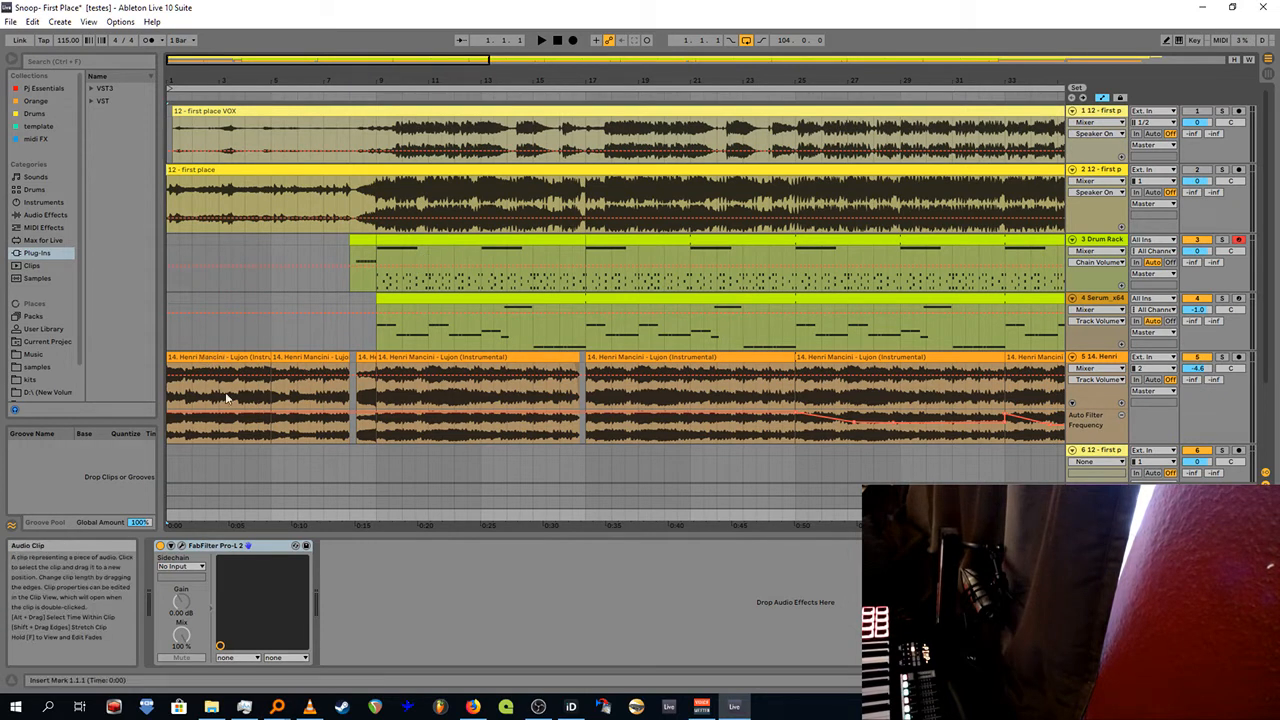
{"action": "left_click", "coordinate": [213, 358]}
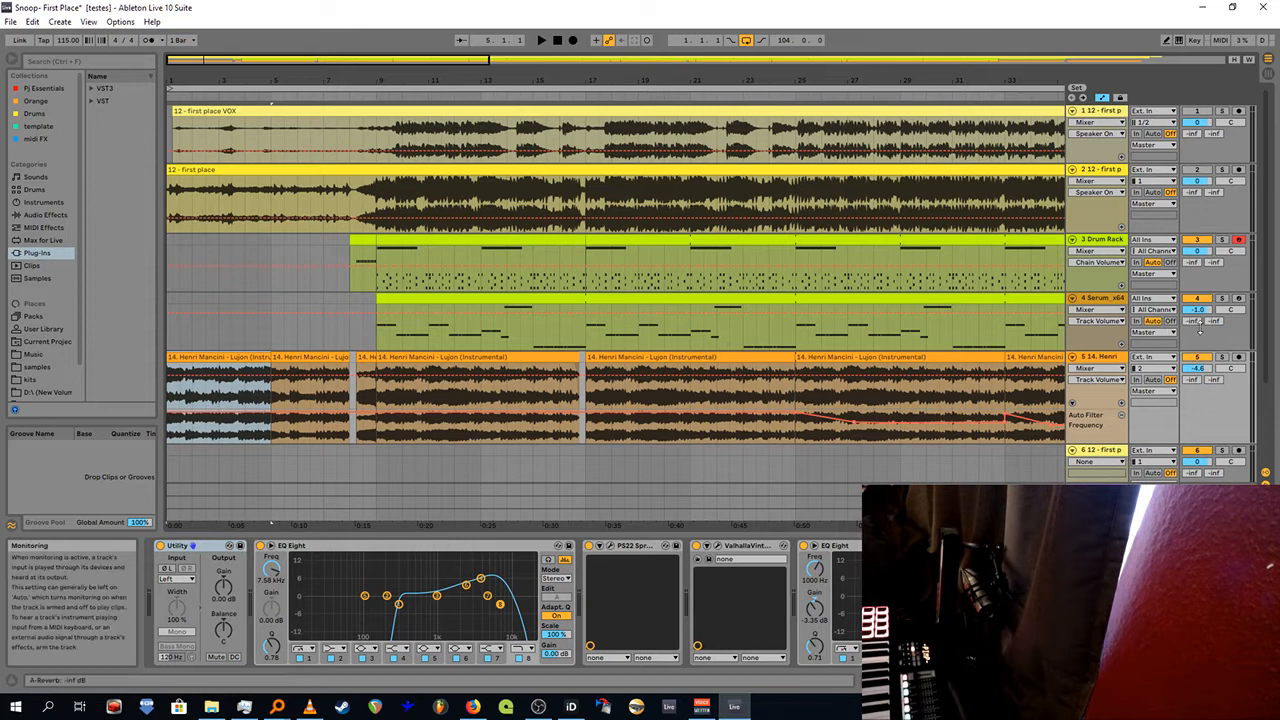
{"action": "left_click", "coordinate": [1222, 358]}
{"action": "key", "text": "space"}
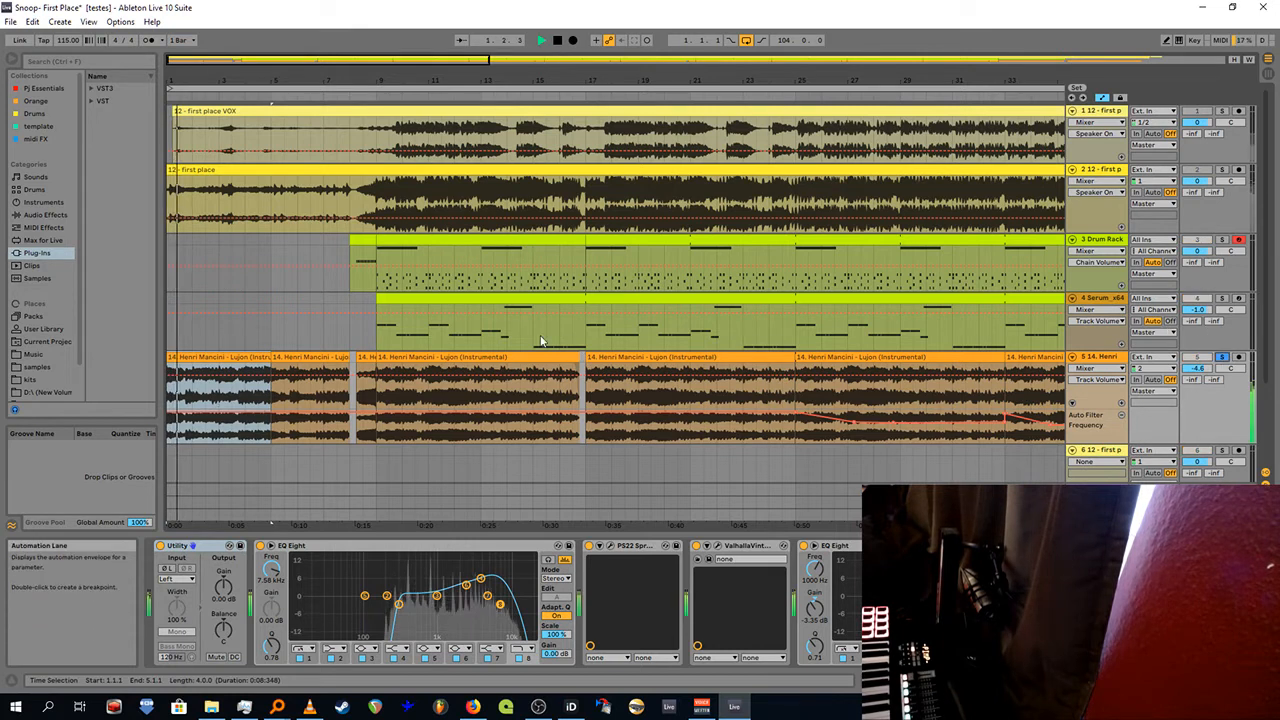
Step: Listen to short passages of the soloed Henri Mancini sample from bar 8 and from bar 9
{"action": "left_click", "coordinate": [356, 460]}
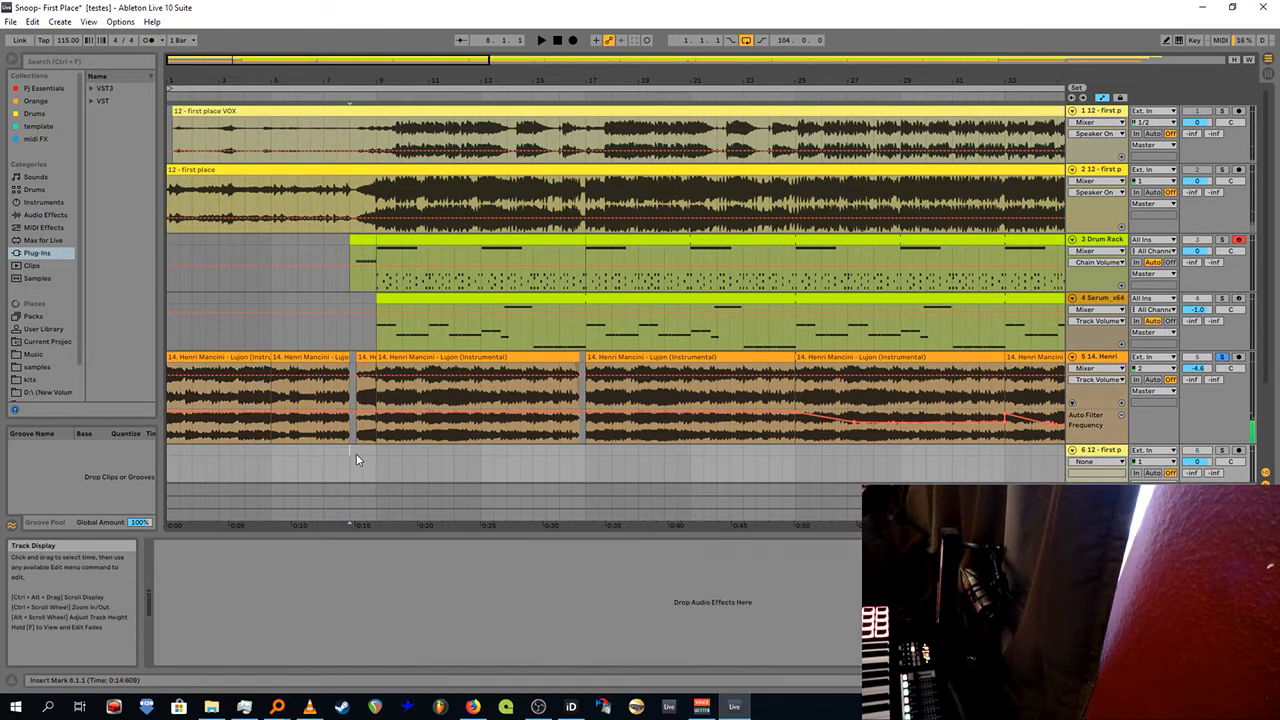
{"action": "left_click_drag", "start_coordinate": [345, 70], "coordinate": [345, 79]}
{"action": "key", "text": "space"}
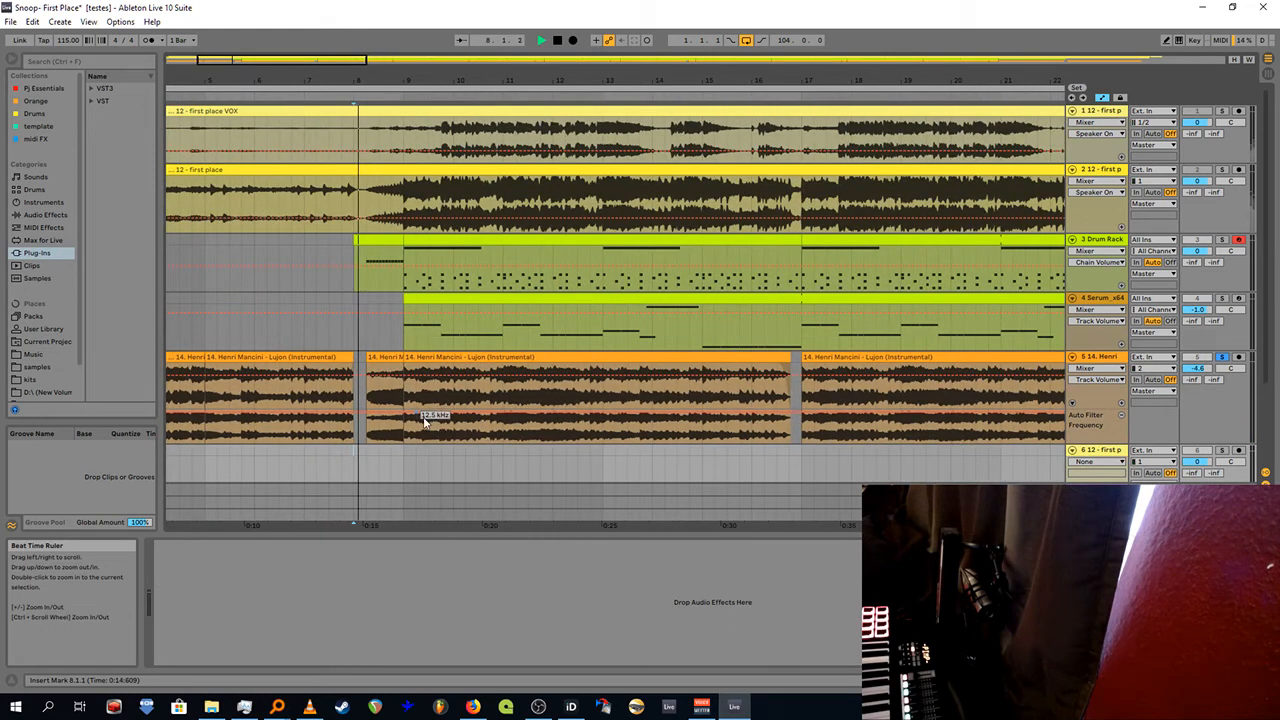
{"action": "key", "text": "space"}
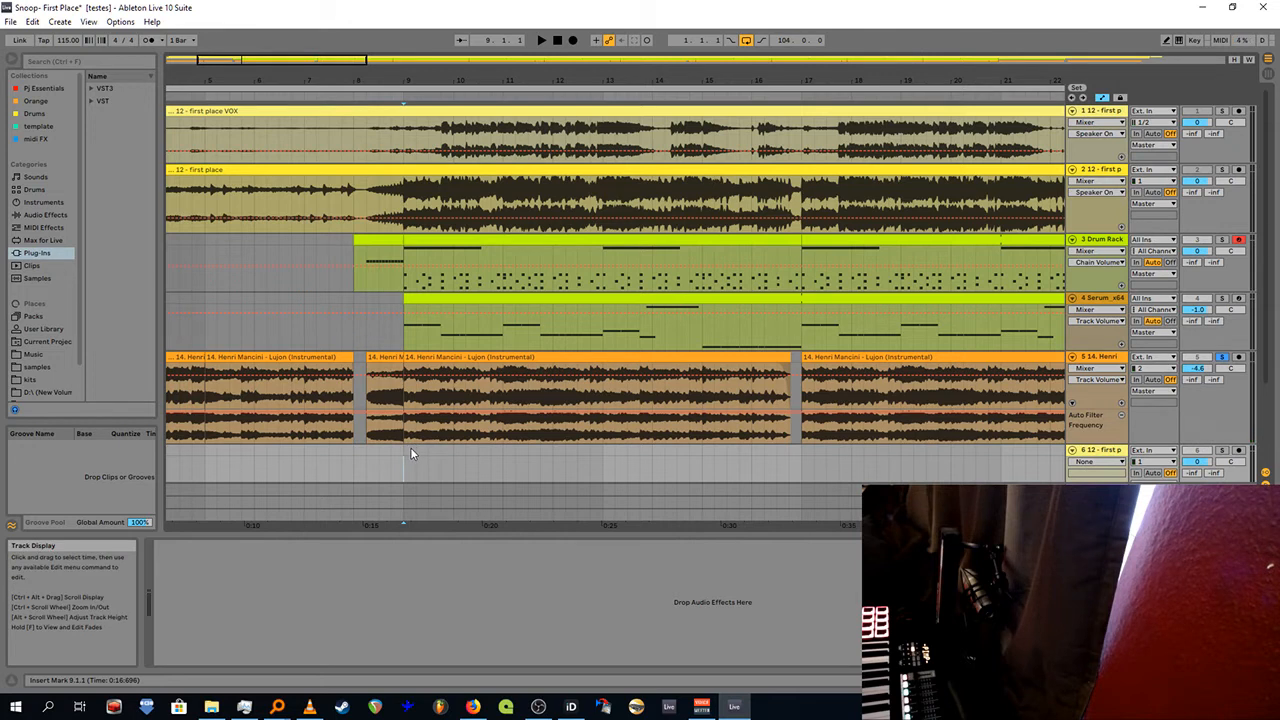
{"action": "key", "text": "space"}
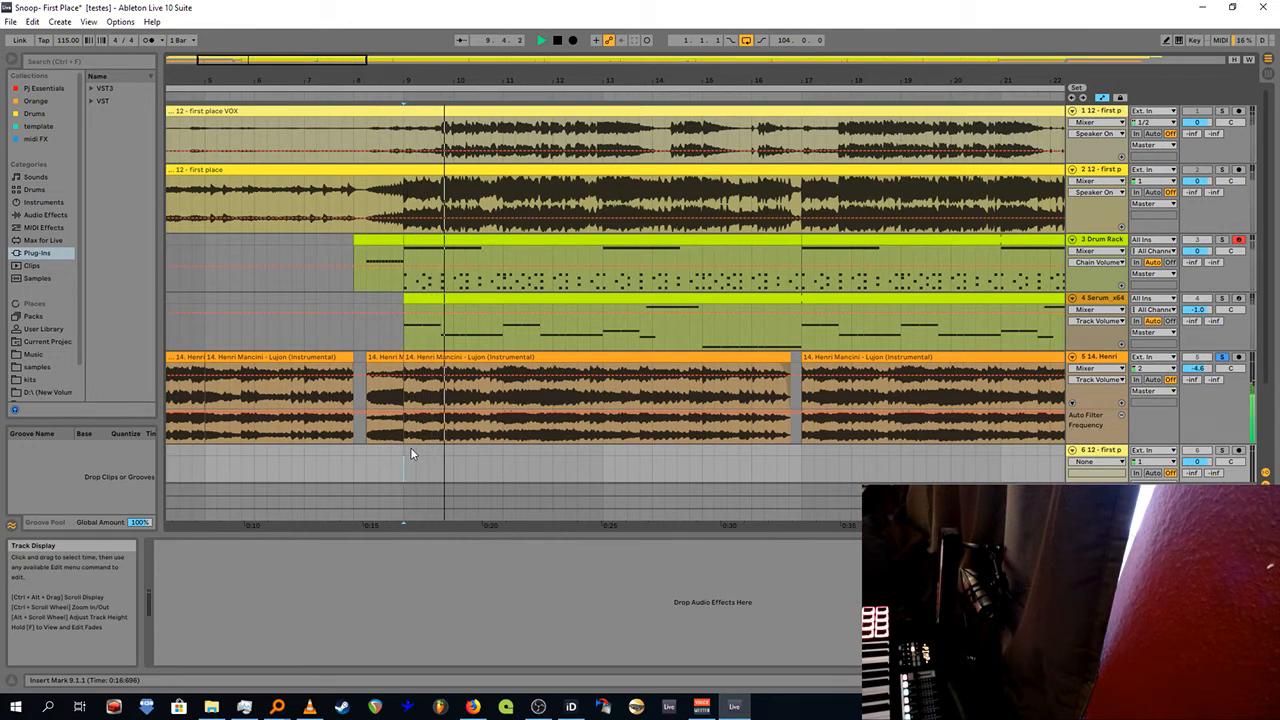
{"action": "key", "text": "space"}
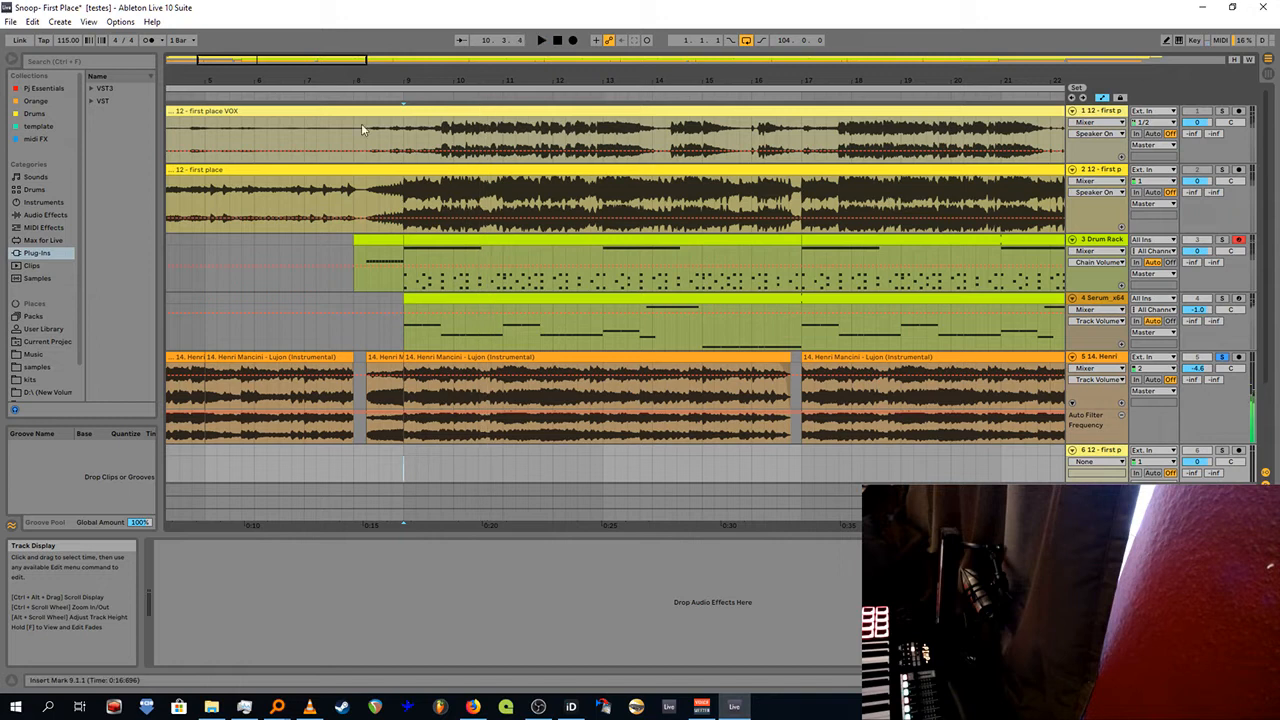
Step: Select the original song's clip on track 2 and increase that track's height
{"action": "scroll", "coordinate": [361, 125], "scroll_direction": "down", "scroll_amount": 2}
{"action": "left_click", "coordinate": [387, 172]}
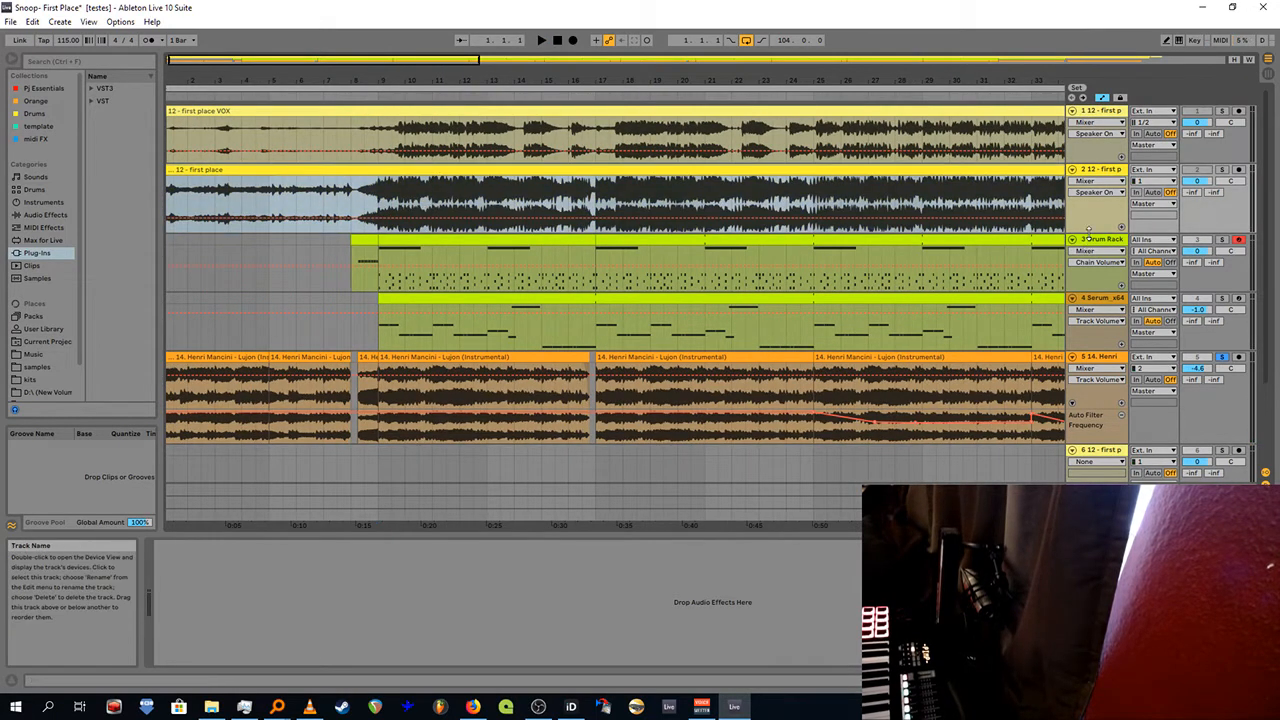
{"action": "left_click_drag", "start_coordinate": [1088, 229], "coordinate": [1088, 259]}
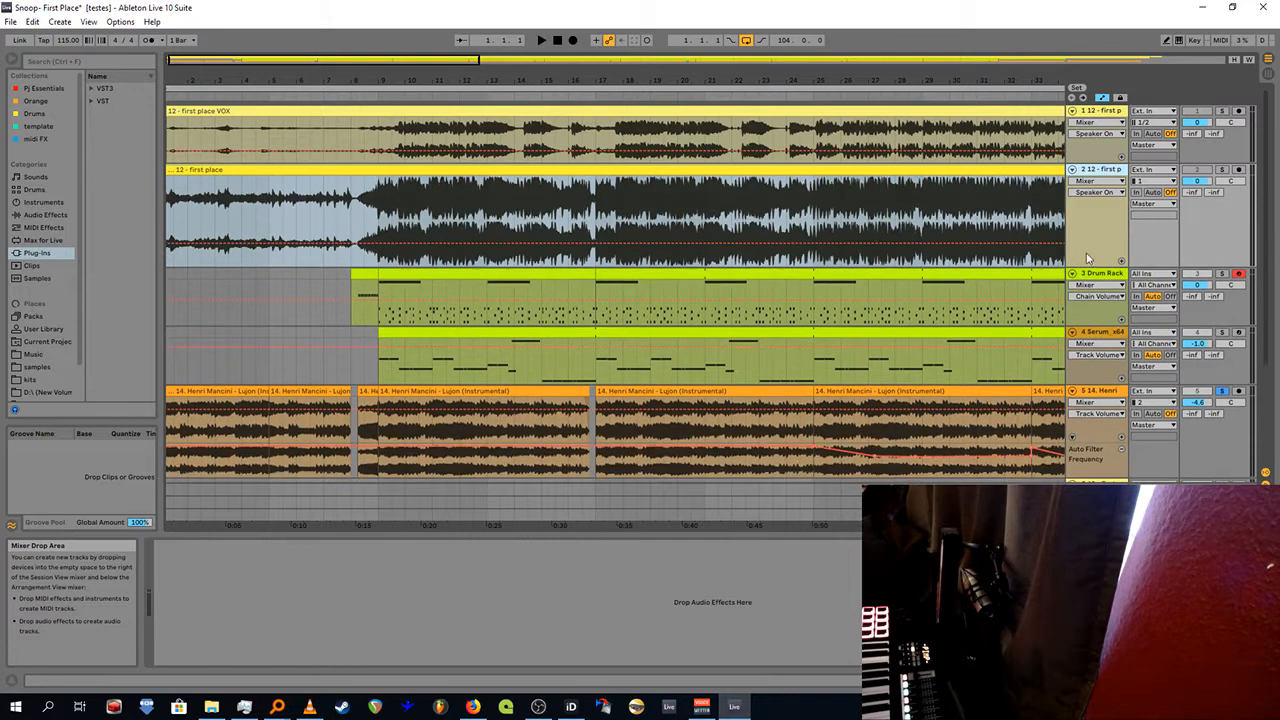
Step: Inspect the waveforms and loop regions of the three Henri Mancini clips in Session View, and return to Arrangement View
{"action": "key", "text": "Tab"}
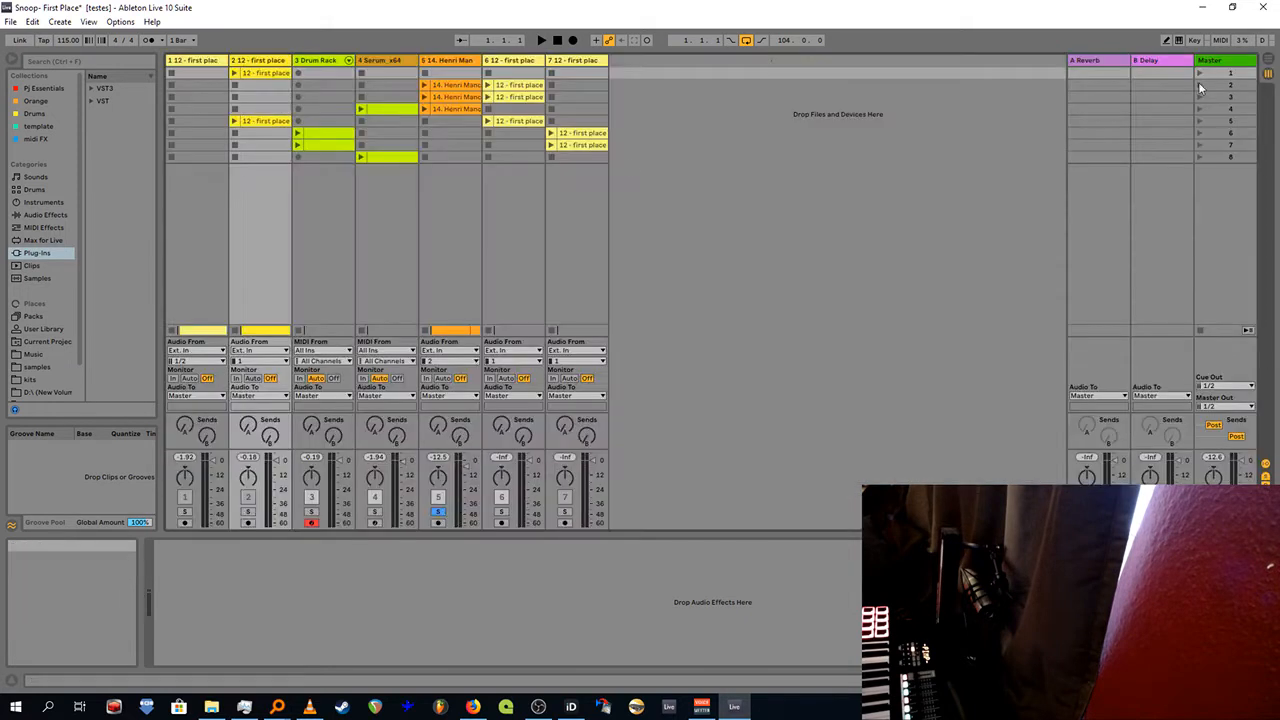
{"action": "double_click", "coordinate": [452, 97]}
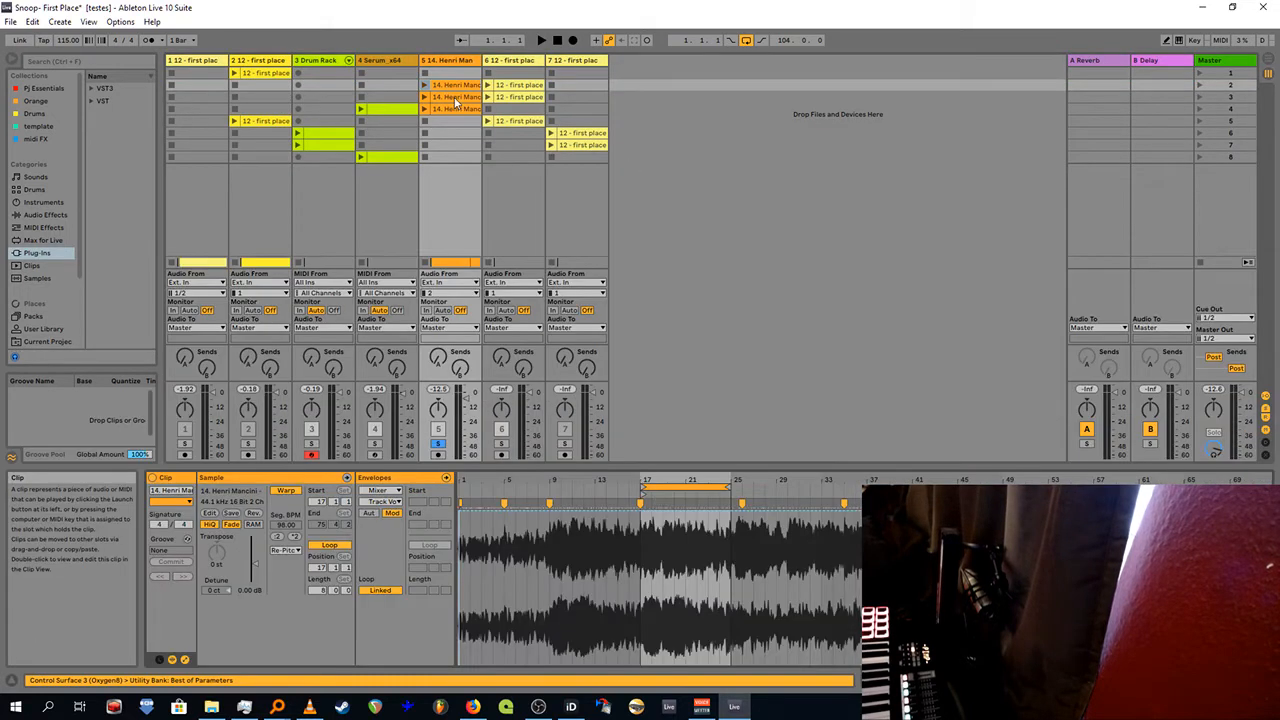
{"action": "left_click", "coordinate": [455, 103]}
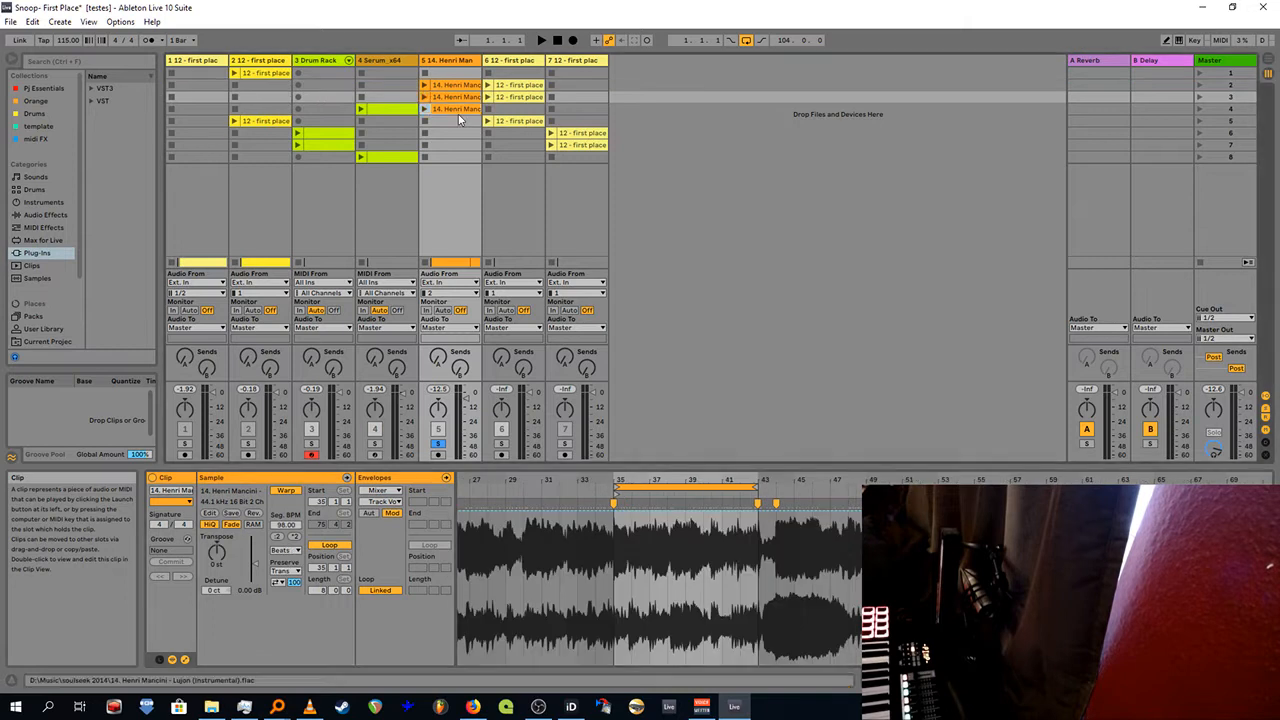
{"action": "left_click", "coordinate": [457, 108]}
{"action": "left_click", "coordinate": [1268, 60]}
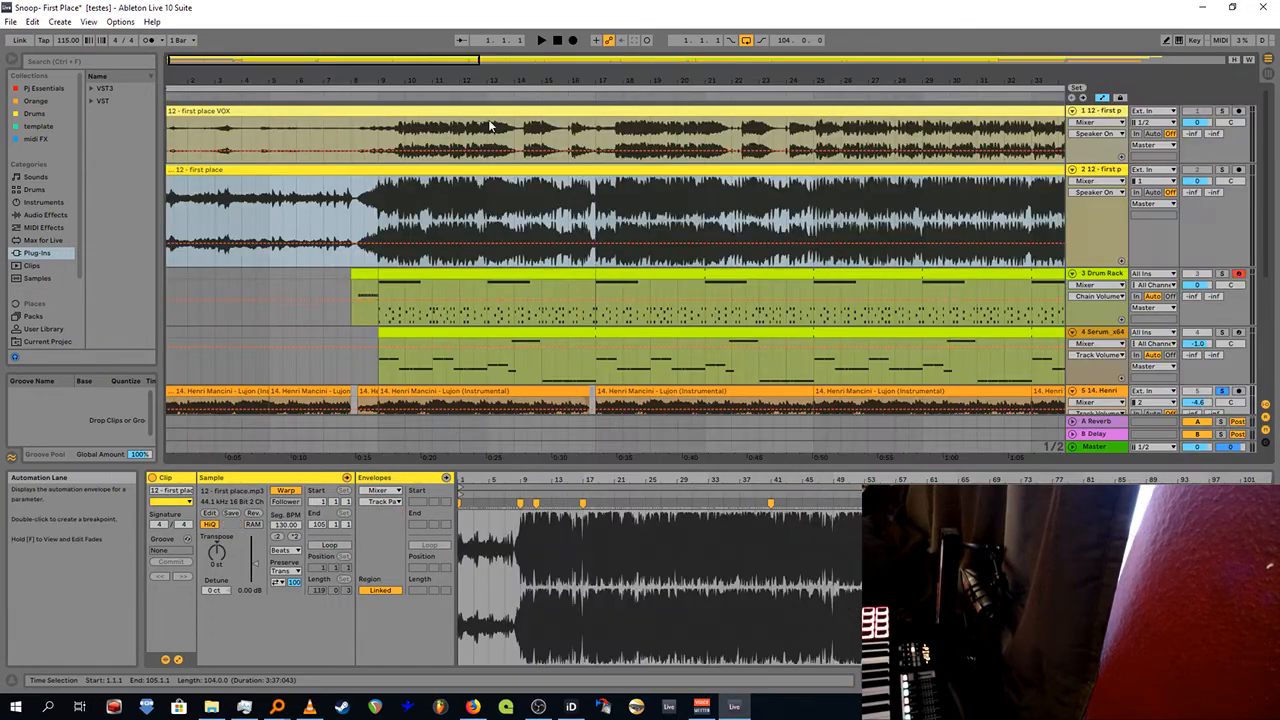
Step: Examine the Henri Mancini track's device chain, including Utility, both EQ Eights, PS22, ValhallaVintageVerb and FabFilter Pro-Q 3
{"action": "left_click_drag", "start_coordinate": [389, 81], "coordinate": [389, 20]}
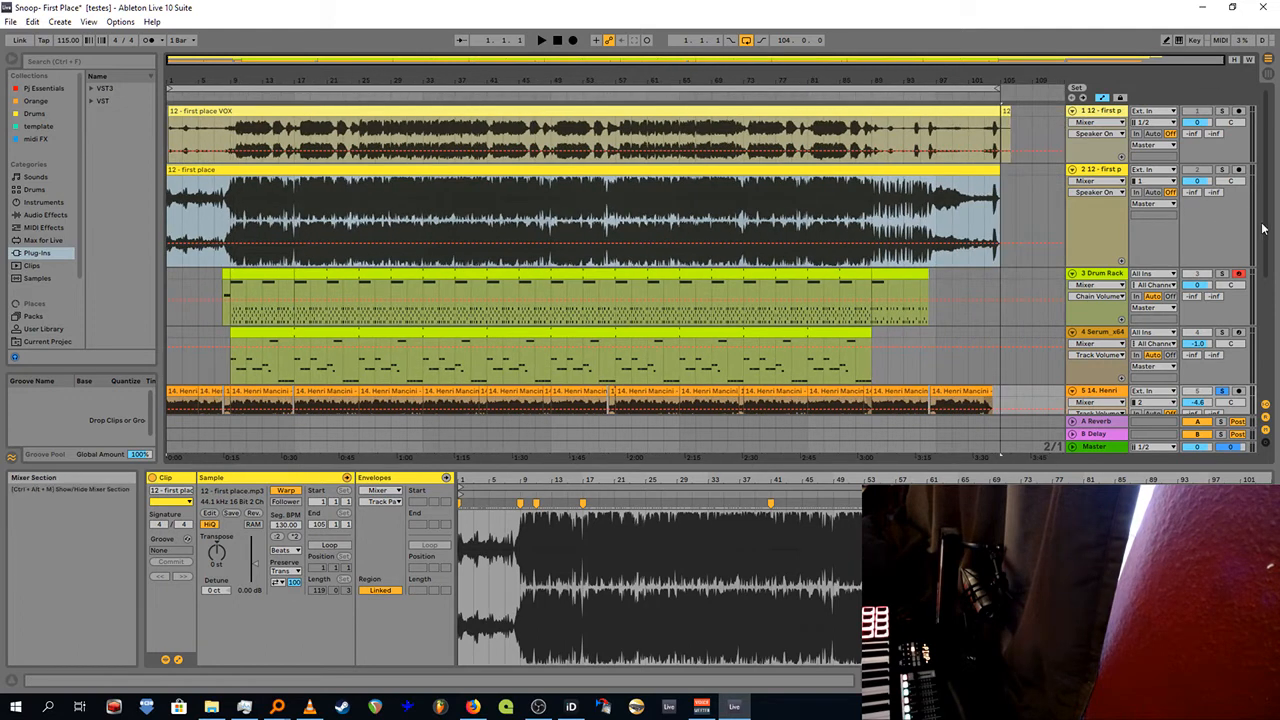
{"action": "left_click_drag", "start_coordinate": [1267, 232], "coordinate": [1267, 325]}
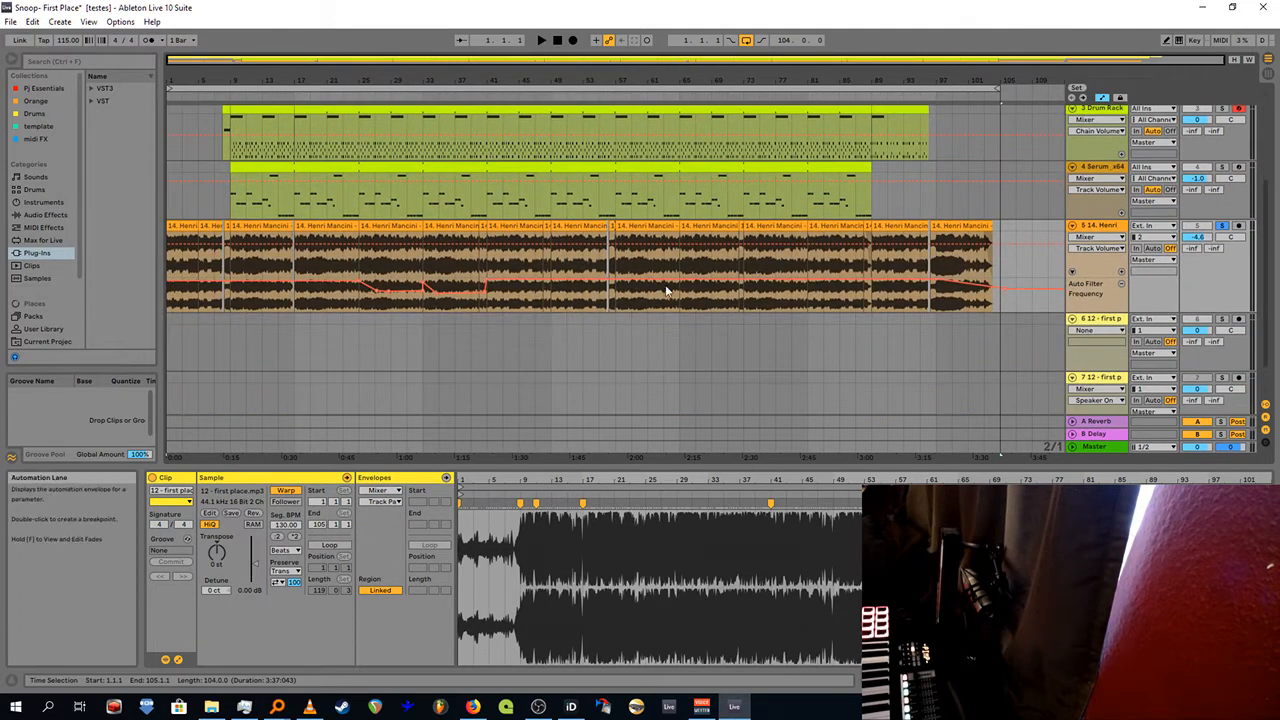
{"action": "left_click_drag", "start_coordinate": [338, 81], "coordinate": [338, 97]}
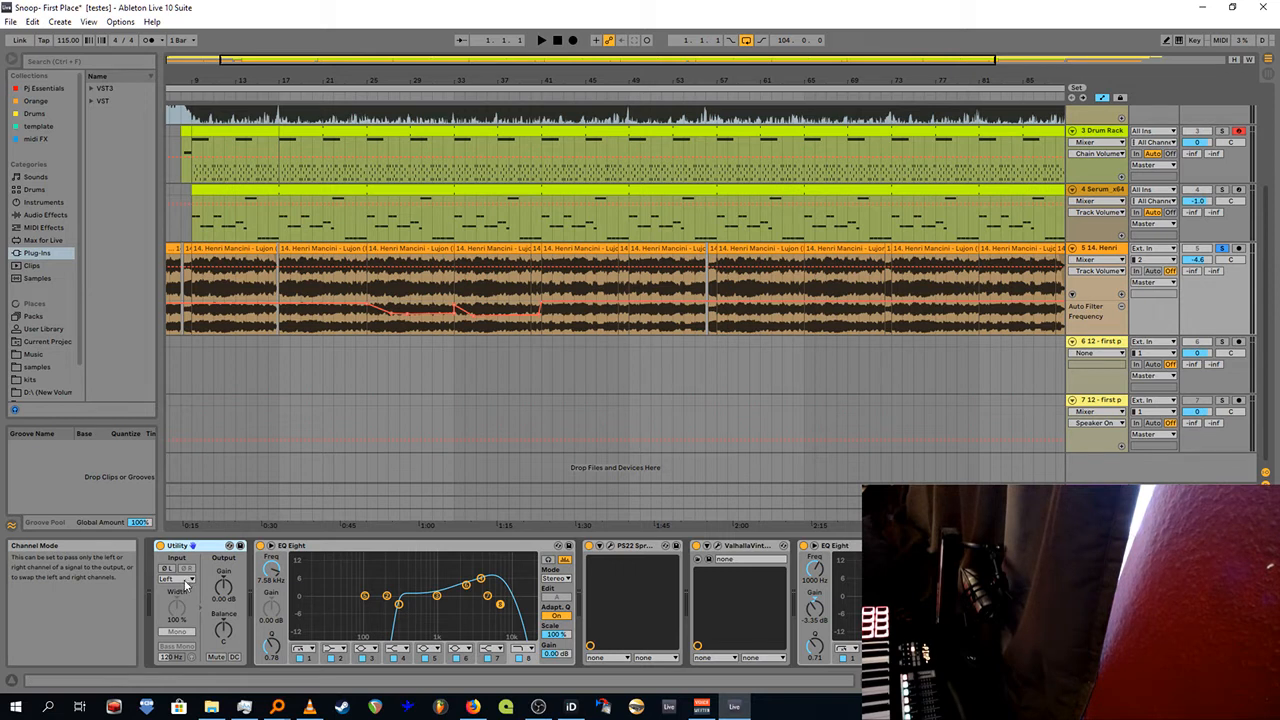
{"action": "left_click", "coordinate": [328, 555]}
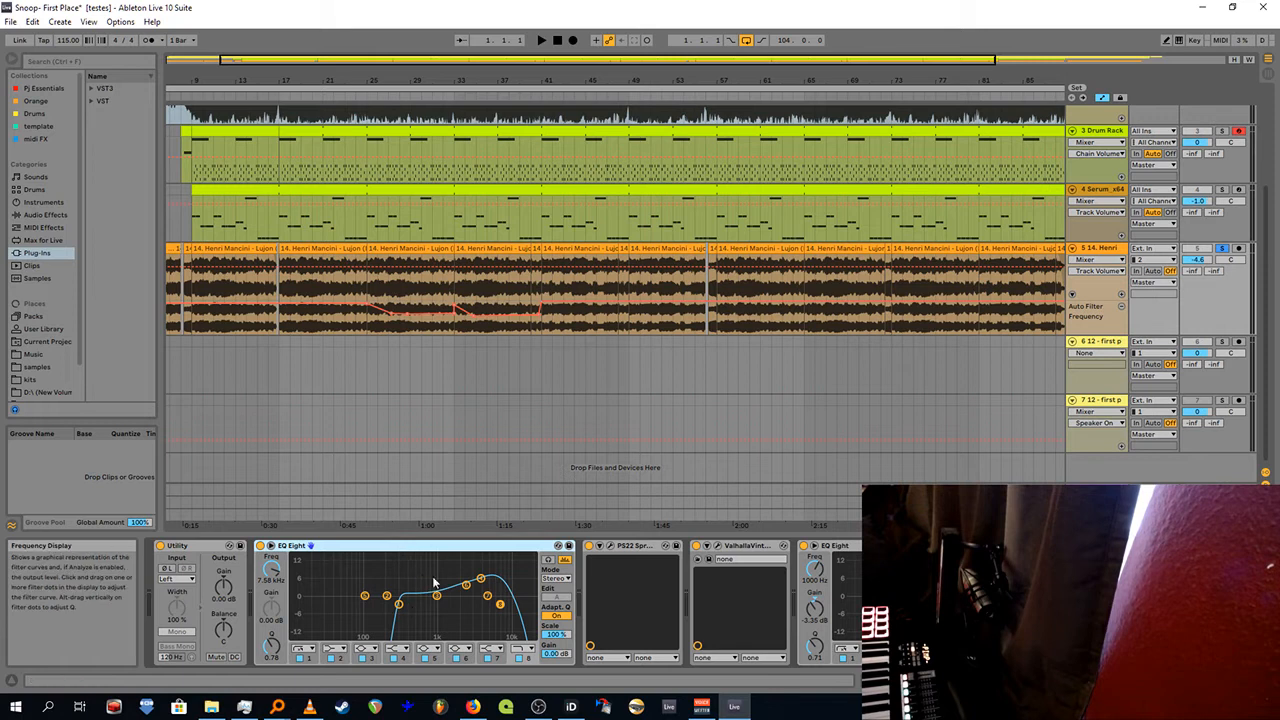
{"action": "left_click", "coordinate": [636, 578]}
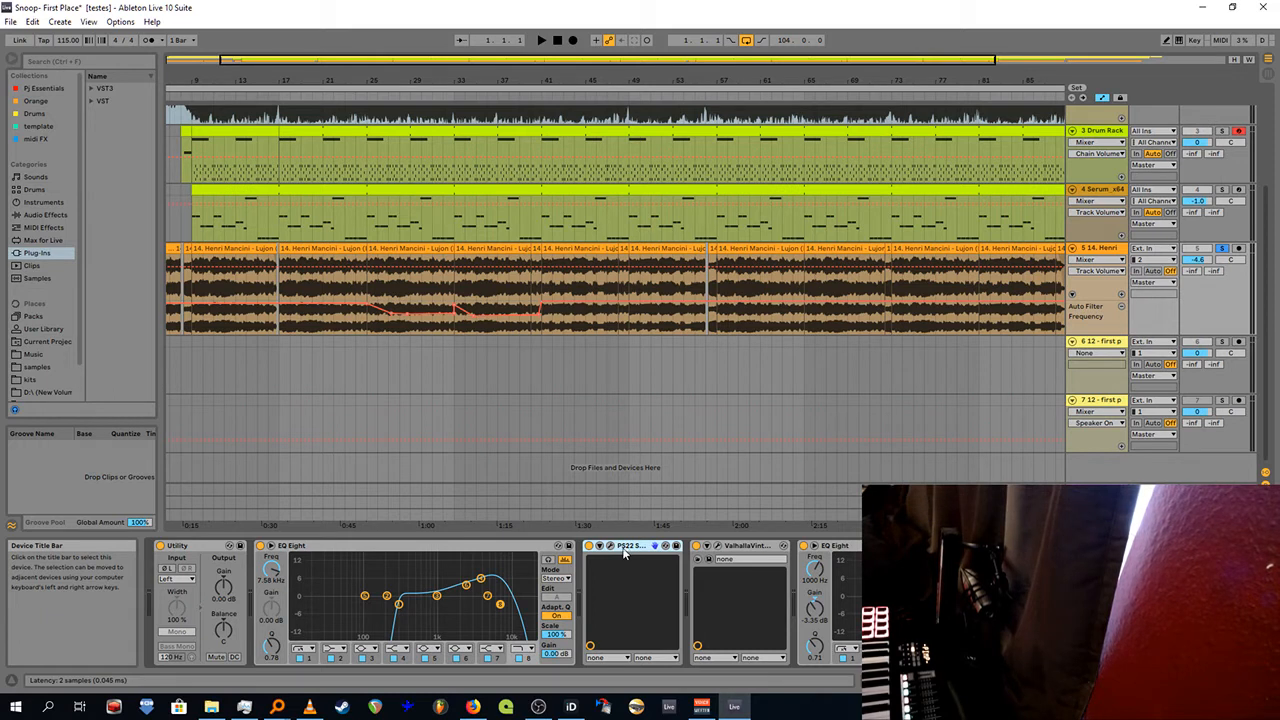
{"action": "left_click", "coordinate": [745, 547]}
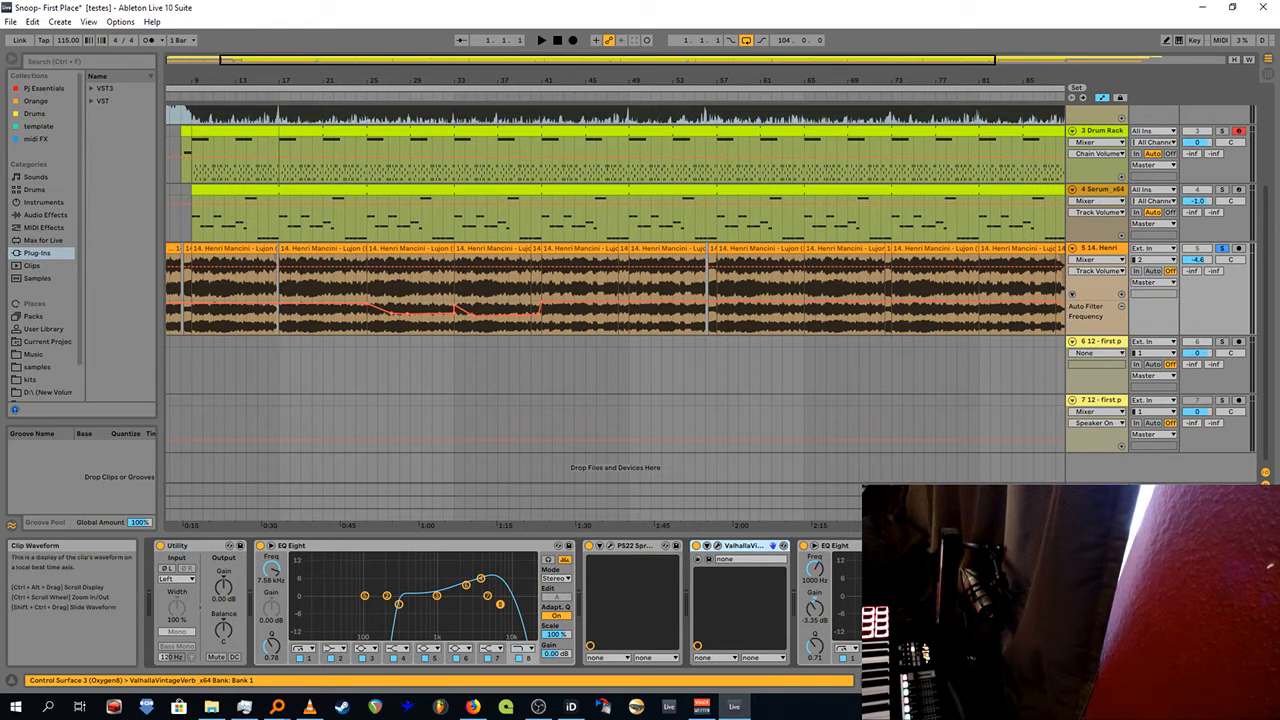
{"action": "left_click", "coordinate": [834, 546]}
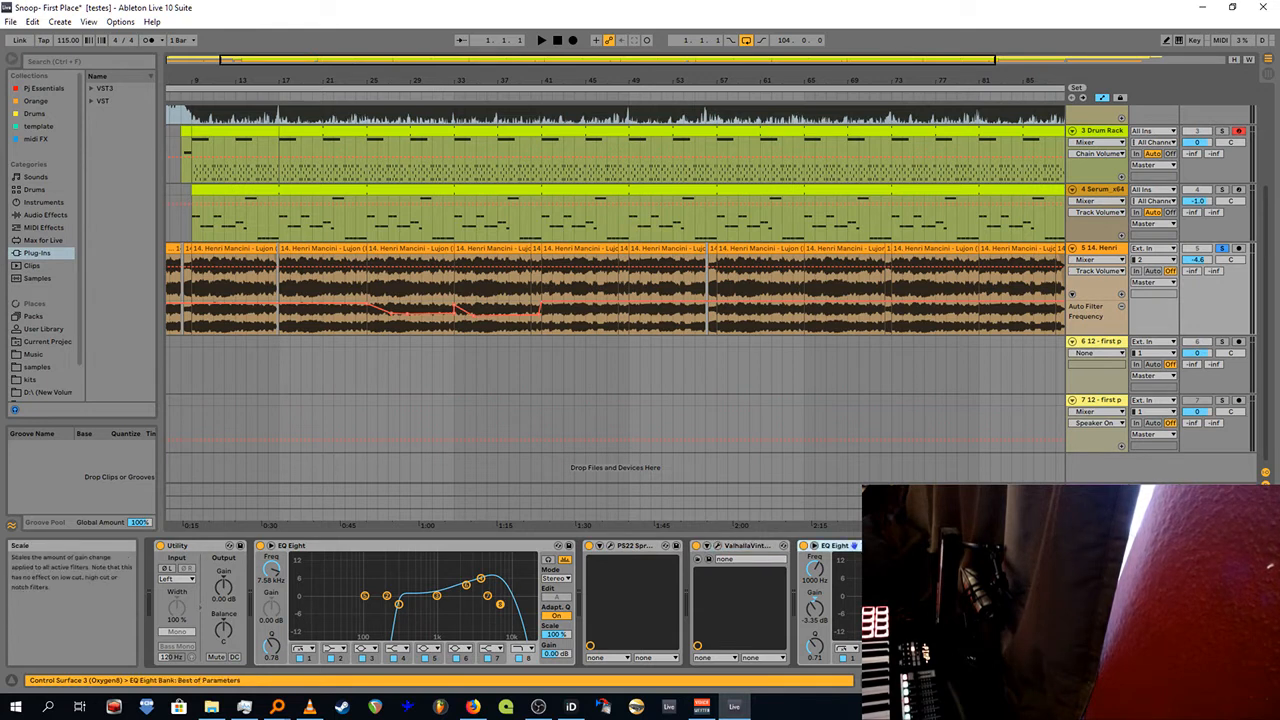
{"action": "left_click_drag", "start_coordinate": [1195, 681], "coordinate": [1221, 681]}
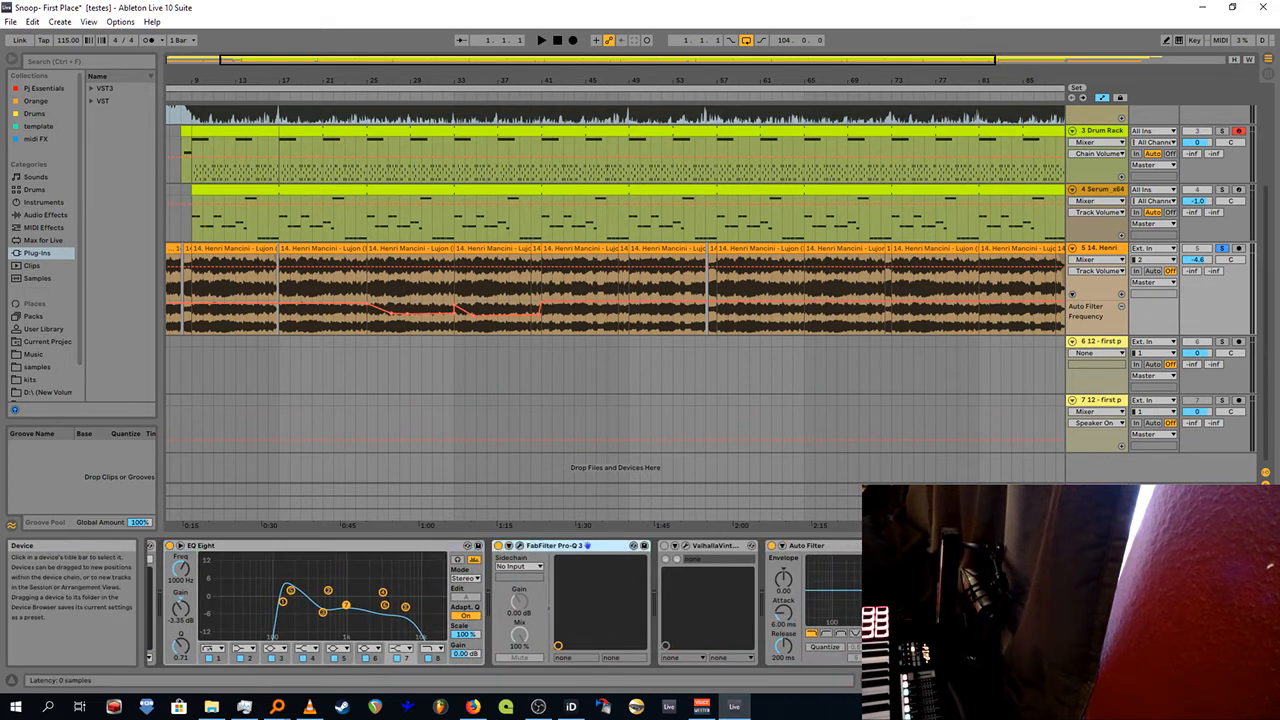
Step: Select the Henri Mancini track's Auto Filter and play from bar 25 to hear its frequency automation
{"action": "left_click", "coordinate": [829, 546]}
{"action": "left_click", "coordinate": [365, 350]}
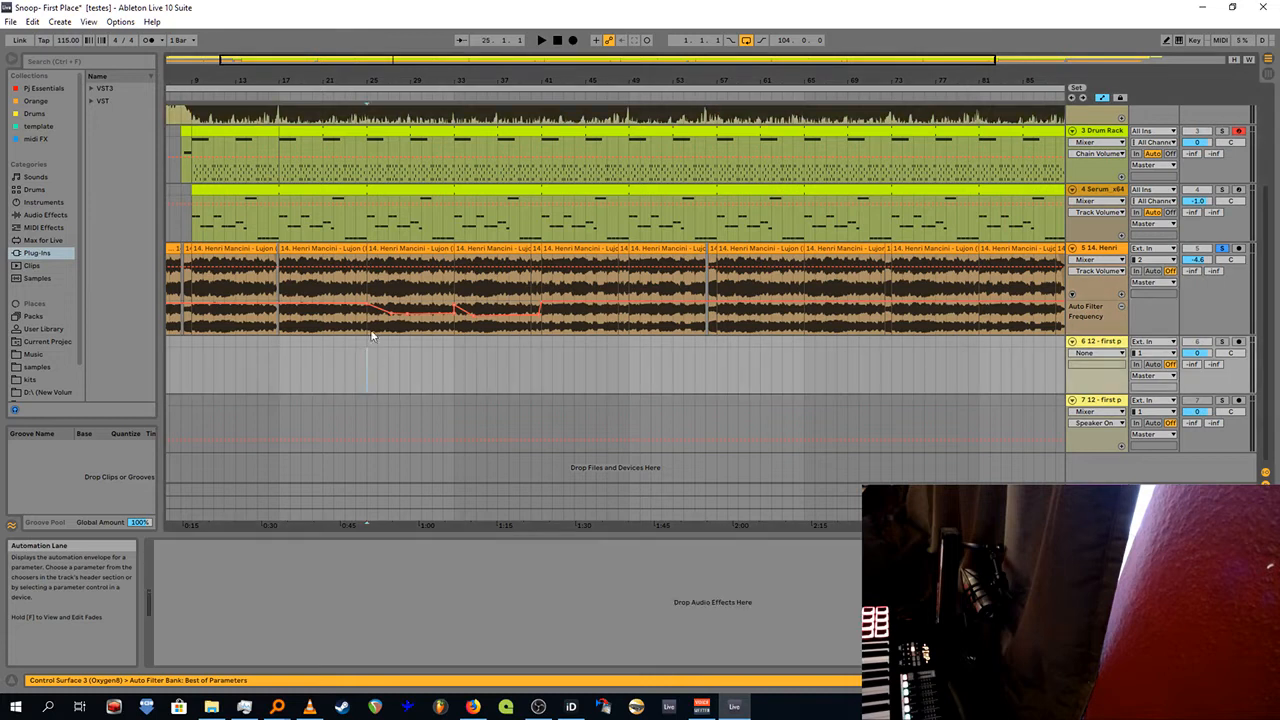
{"action": "key", "text": "space"}
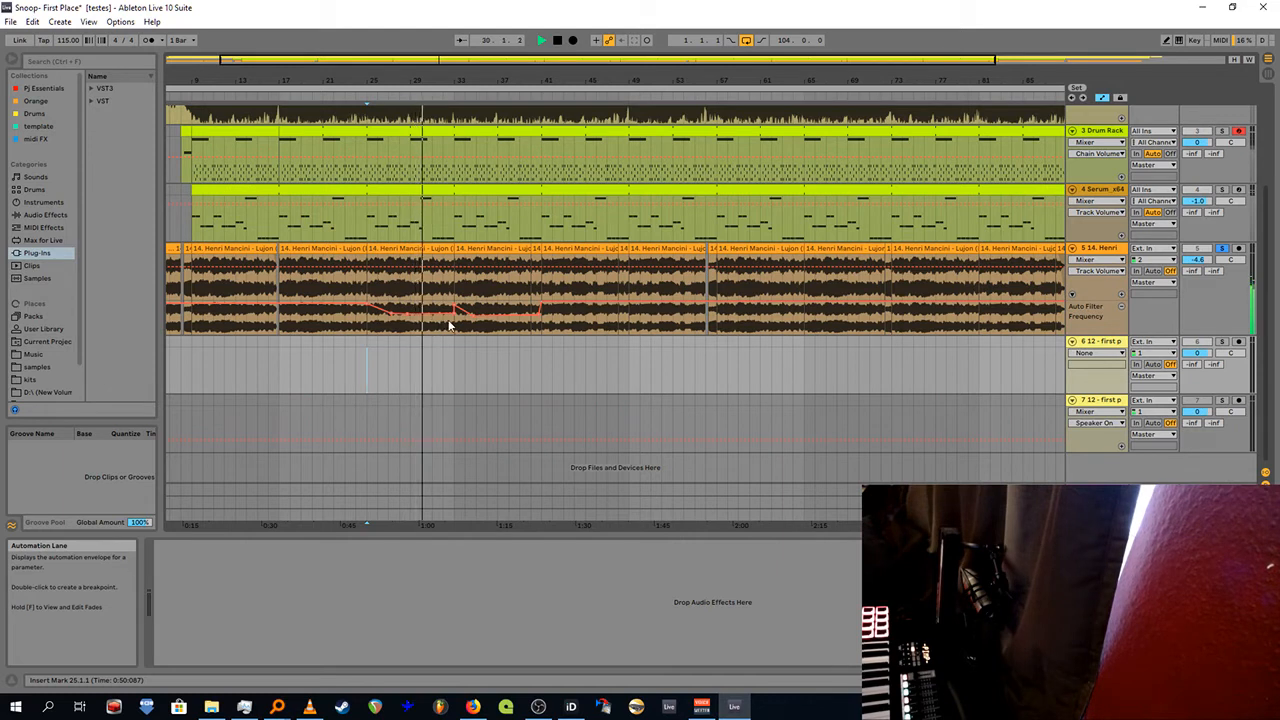
Step: Review the Auto Filter frequency automation between bars 25 and 41, and bring the final Henri Mancini clip after bar 96 into close view
{"action": "left_click_drag", "start_coordinate": [468, 81], "coordinate": [466, 150]}
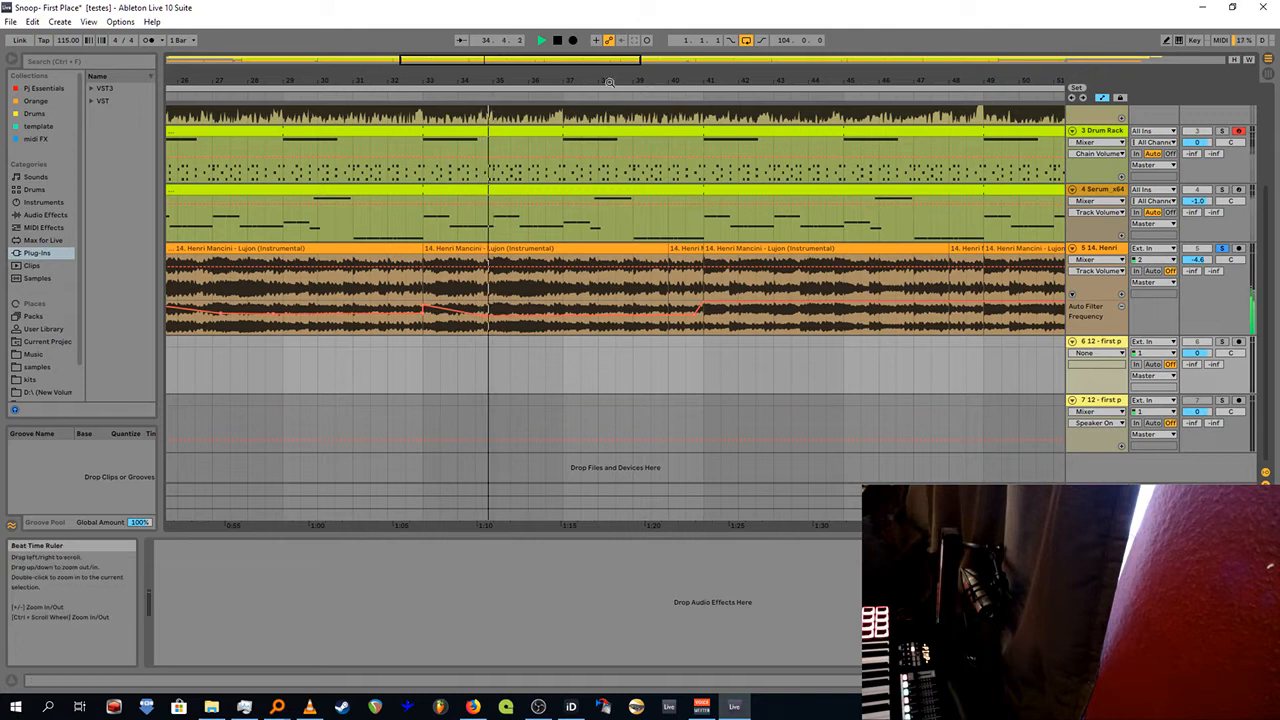
{"action": "left_click_drag", "start_coordinate": [607, 79], "coordinate": [607, 45]}
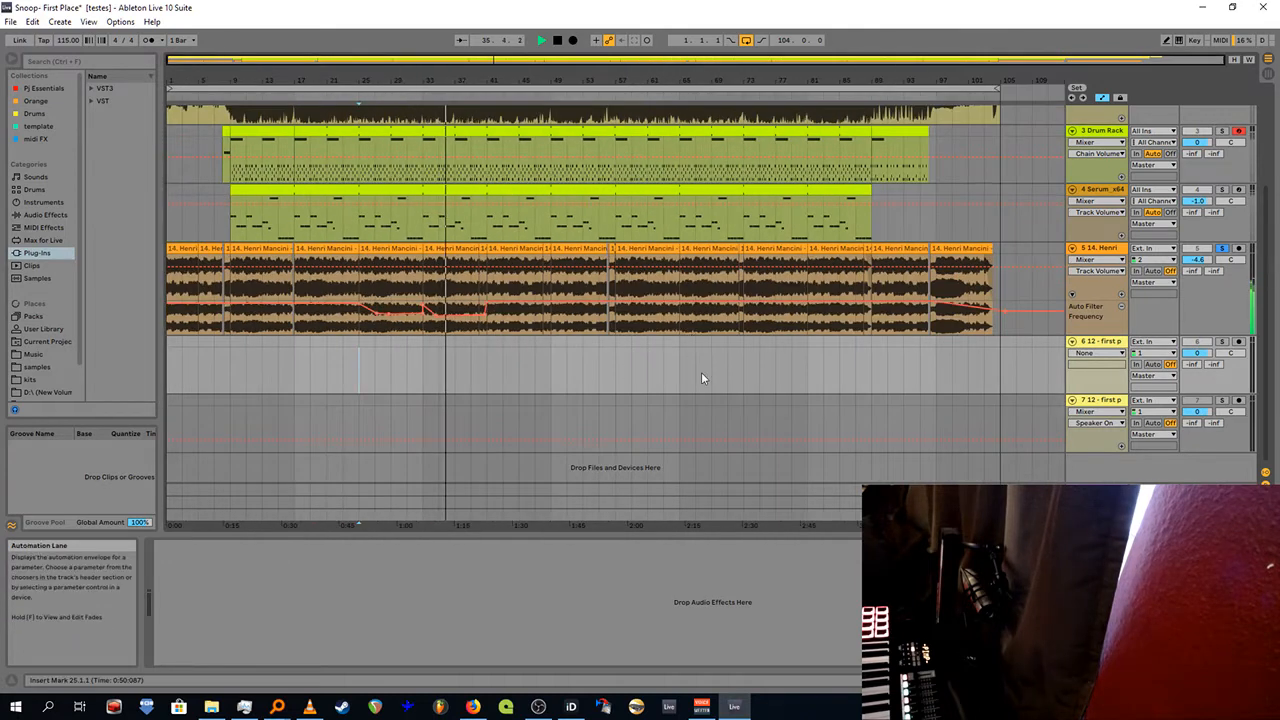
{"action": "key", "text": "space"}
{"action": "left_click", "coordinate": [937, 340]}
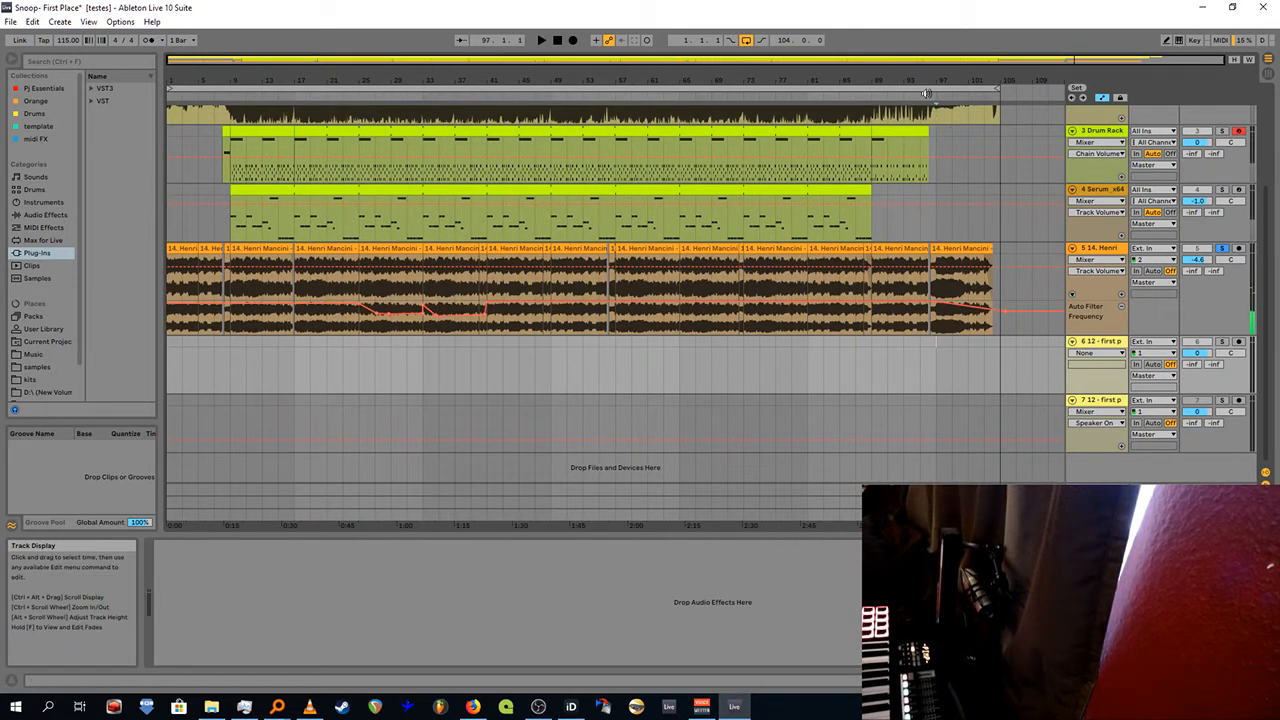
{"action": "left_click_drag", "start_coordinate": [926, 93], "coordinate": [856, 262]}
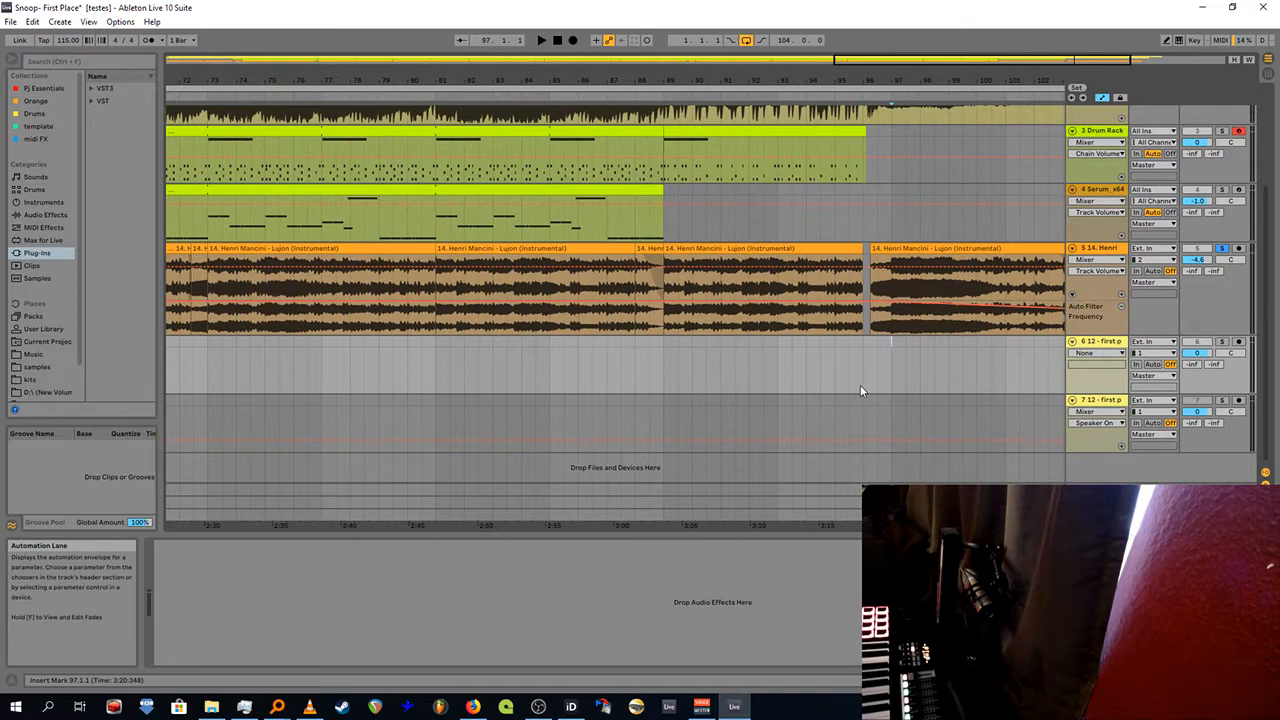
{"action": "left_click_drag", "start_coordinate": [888, 83], "coordinate": [610, 84]}
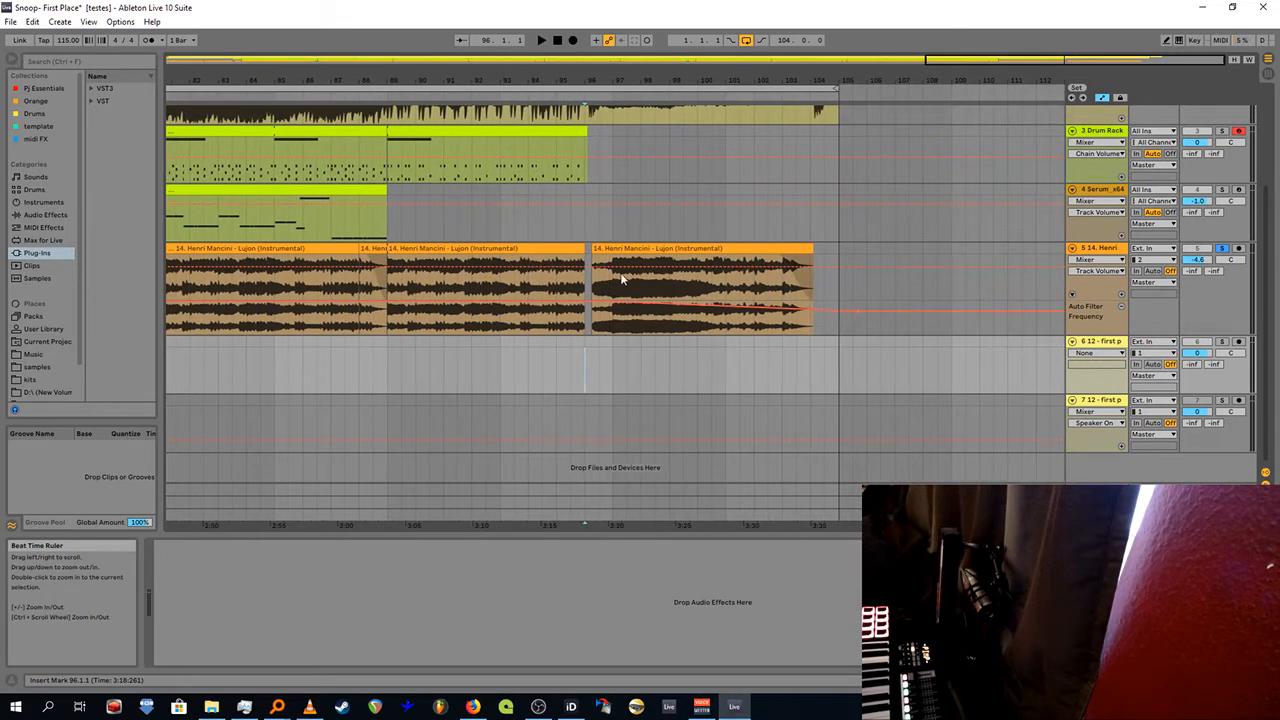
Step: Play the final Henri Mancini clip while checking its sample settings and the track's device chain
{"action": "double_click", "coordinate": [632, 249]}
{"action": "key", "text": "space"}
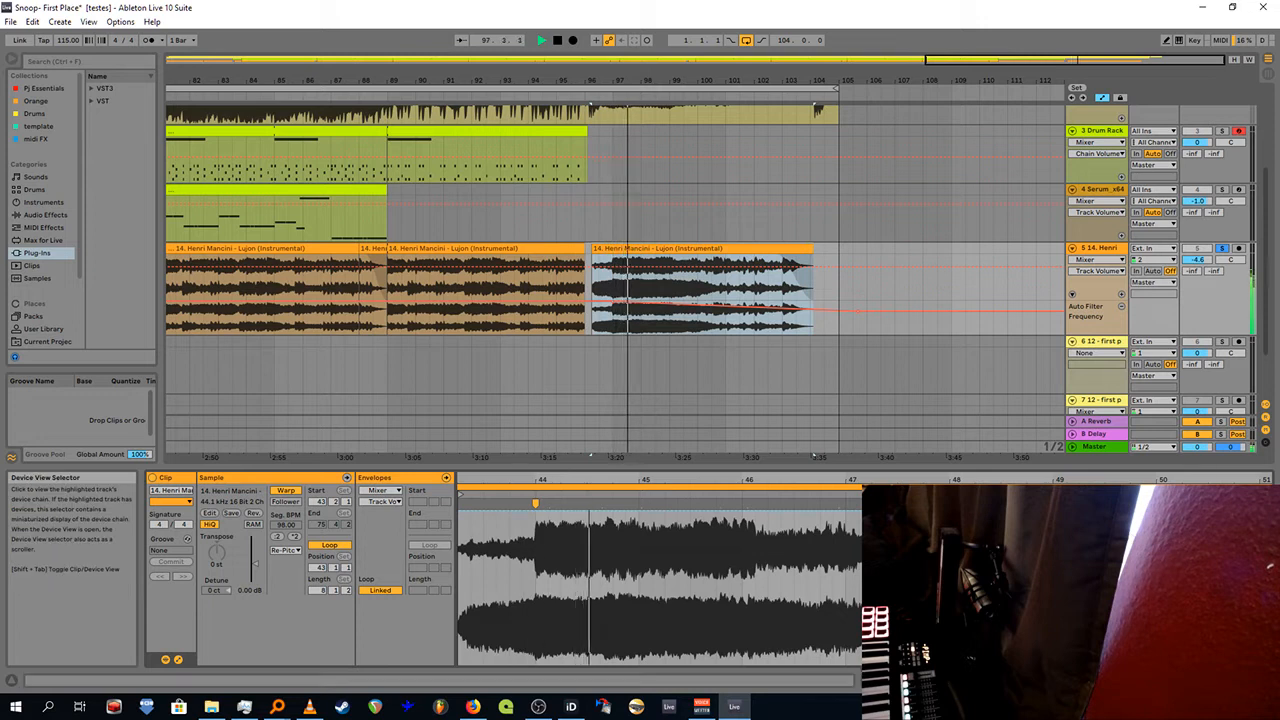
{"action": "key", "text": "shift+Tab"}
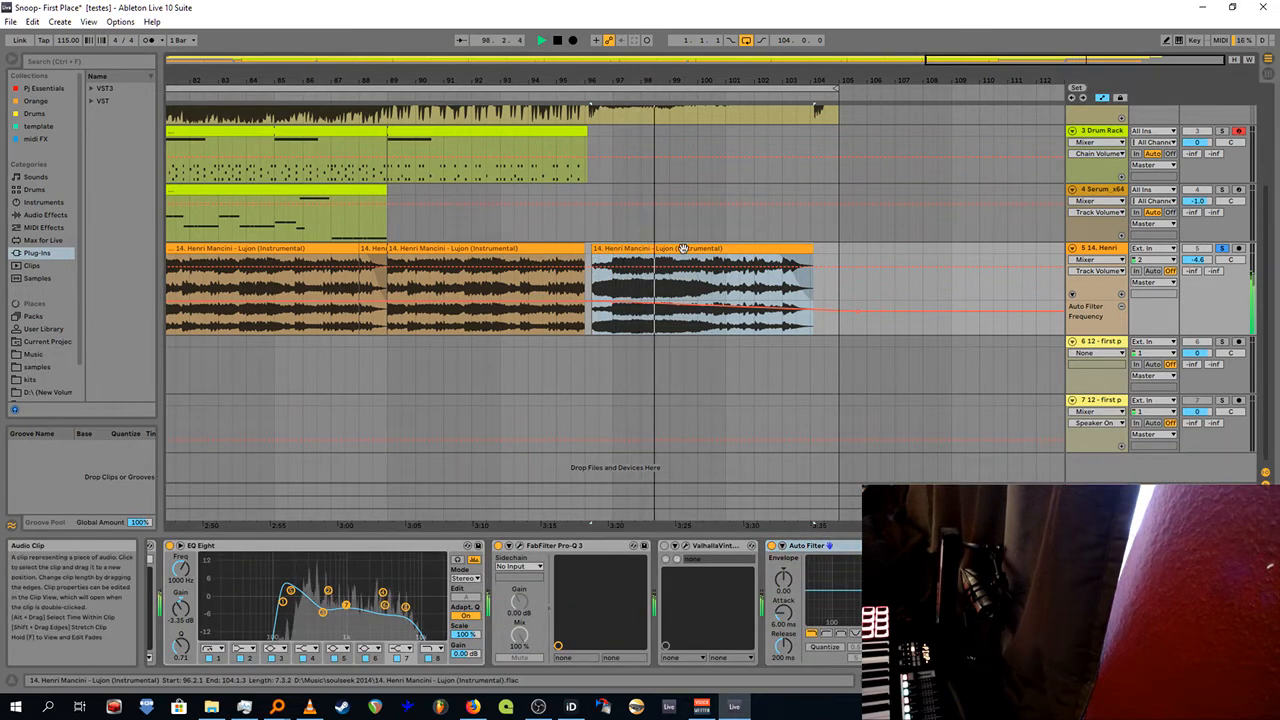
{"action": "double_click", "coordinate": [648, 245]}
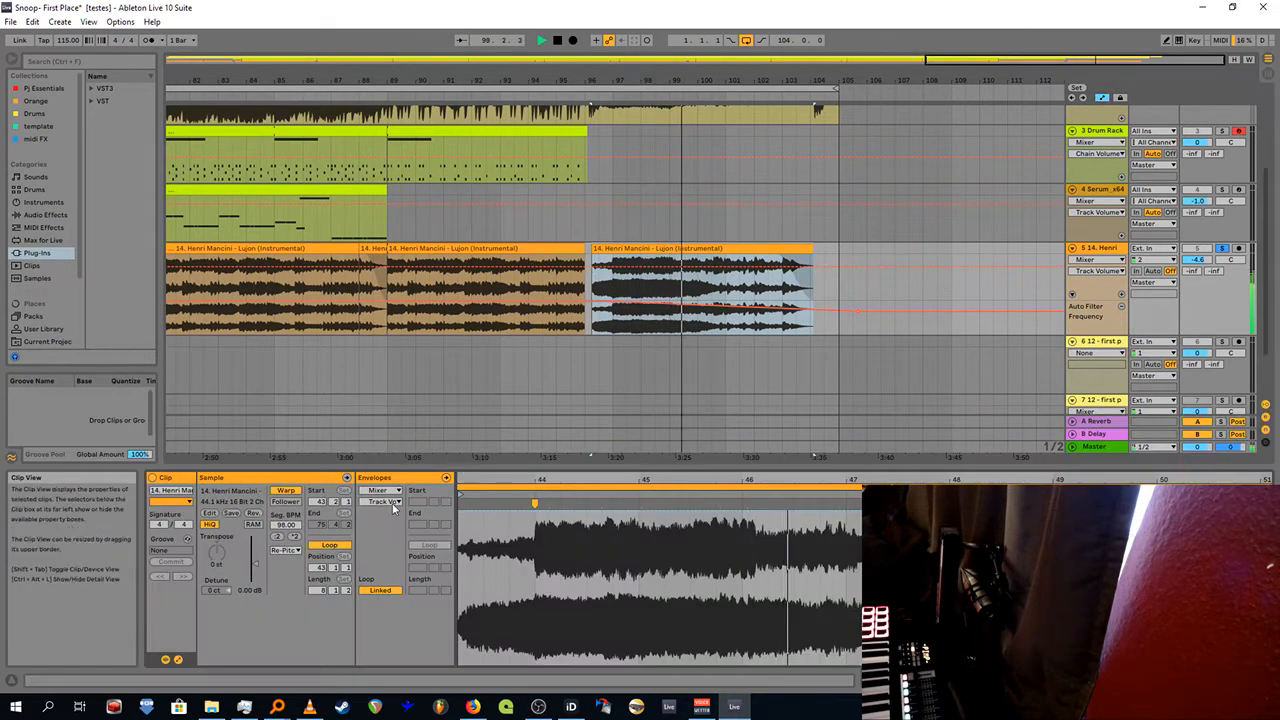
Step: Show the final Henri Mancini clip's Transposition envelope, listen through to the clip's end and stop playback
{"action": "left_click", "coordinate": [380, 490]}
{"action": "left_click", "coordinate": [378, 501]}
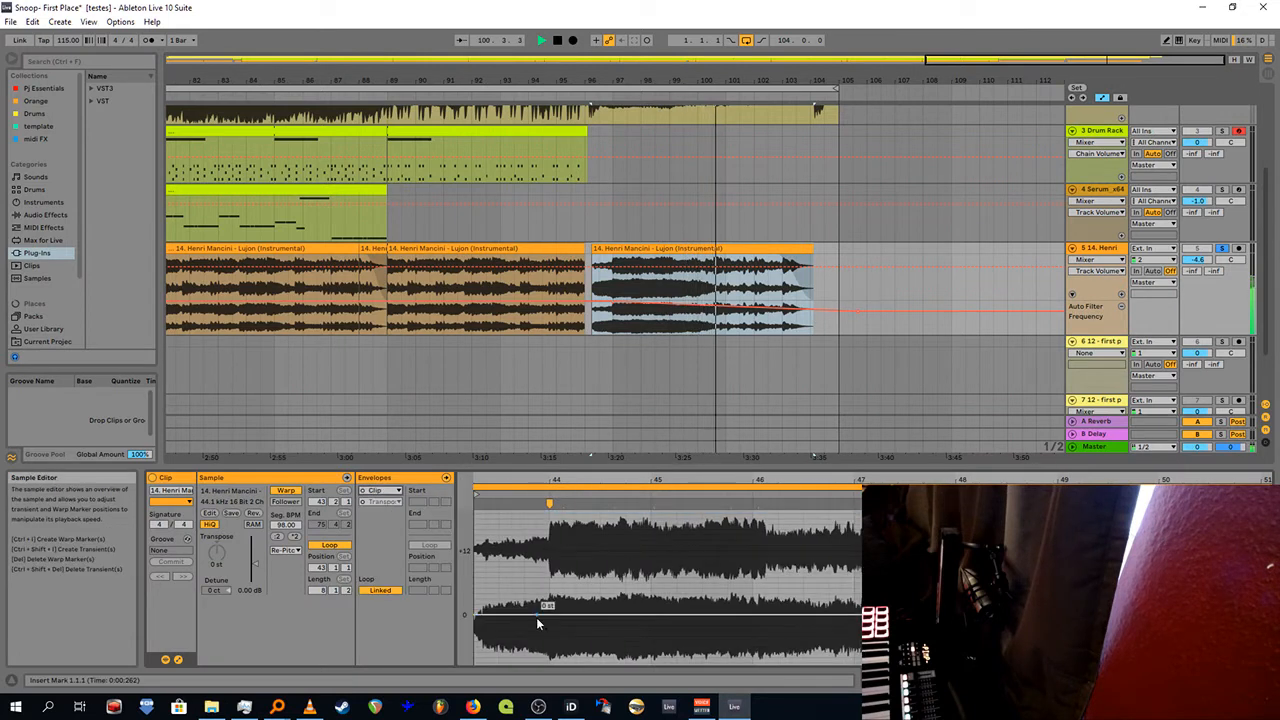
{"action": "left_click", "coordinate": [366, 492]}
{"action": "left_click", "coordinate": [366, 500]}
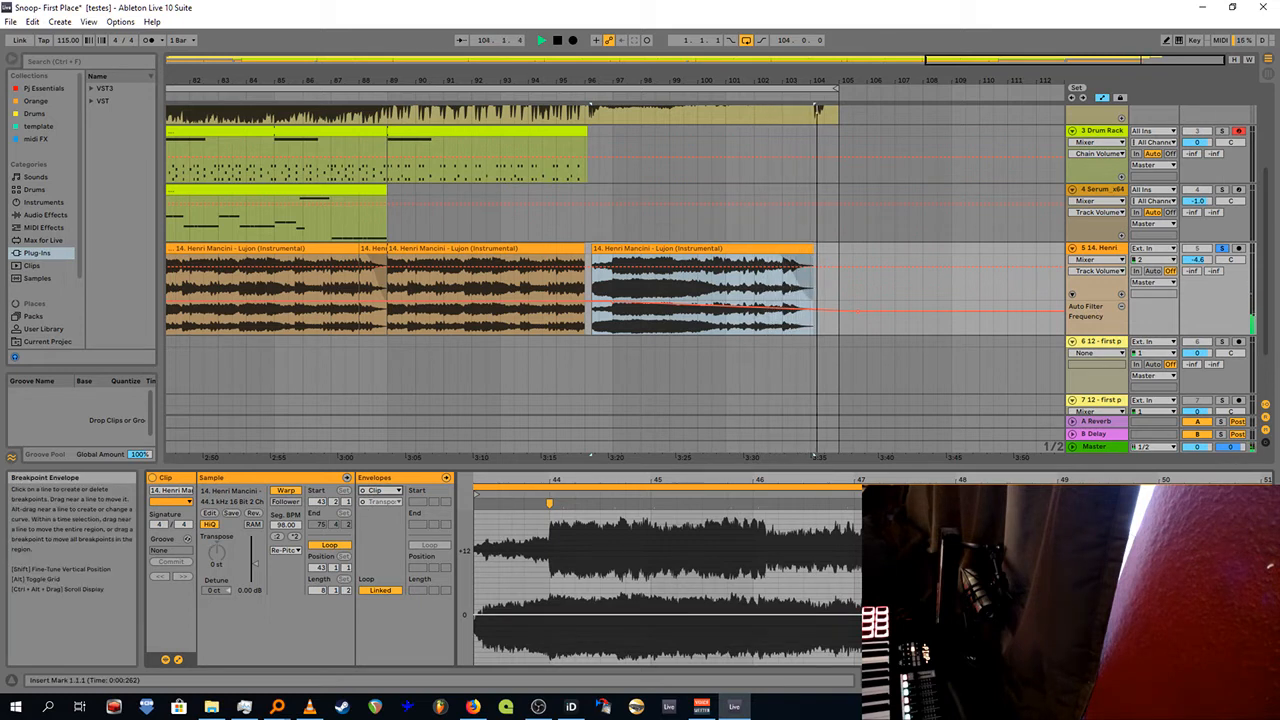
{"action": "key", "text": "space"}
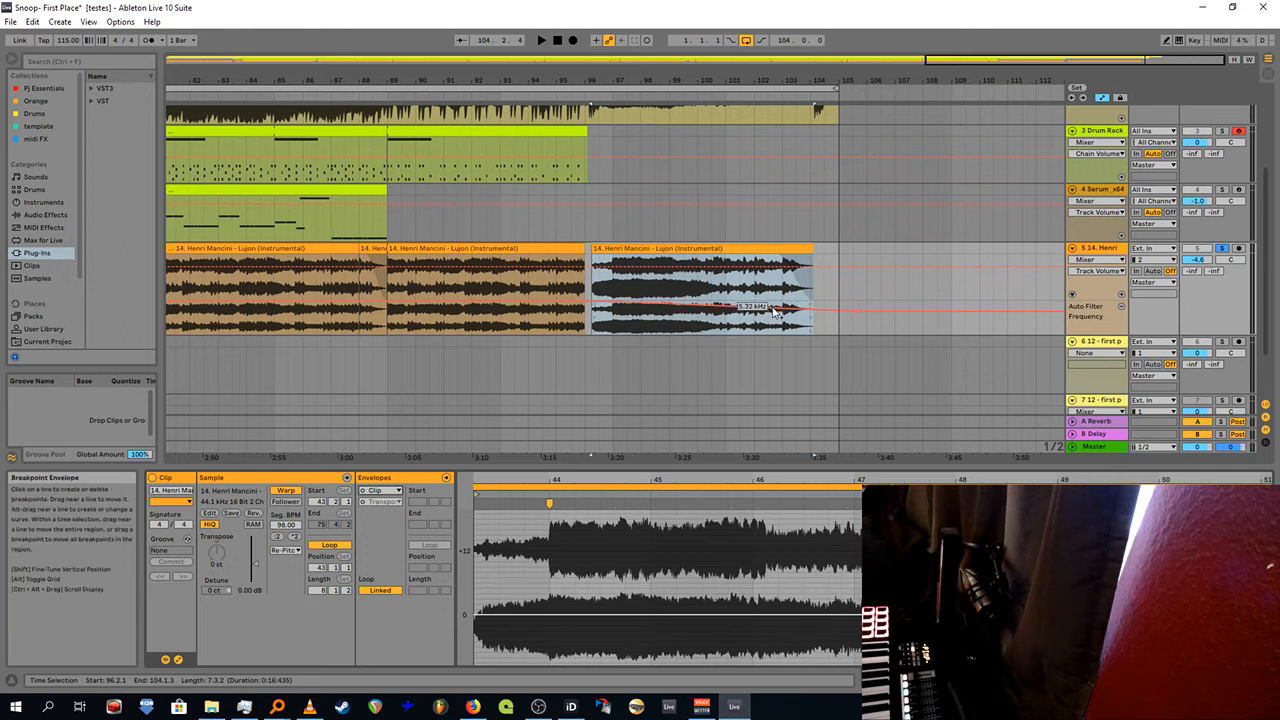
Step: Solo the Drum Rack track, open its eight-bar clip starting at bar 9 and play from bar 8
{"action": "left_click_drag", "start_coordinate": [366, 81], "coordinate": [366, 30]}
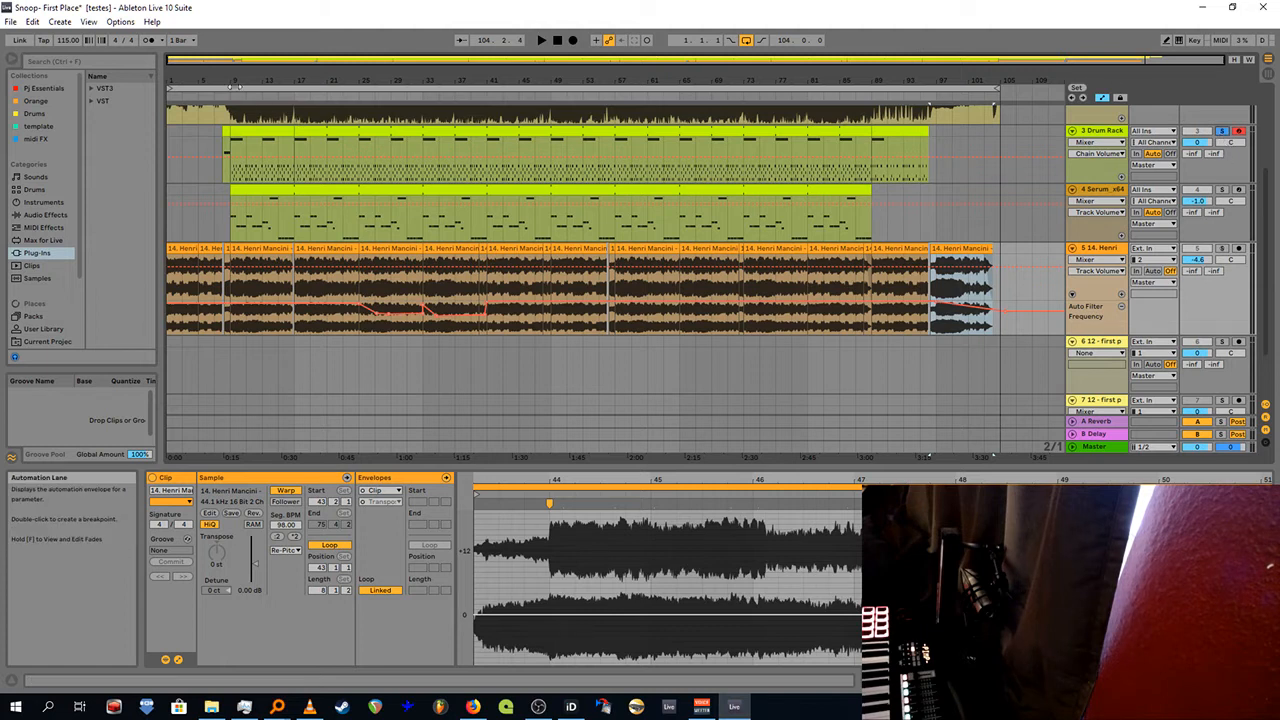
{"action": "left_click", "coordinate": [233, 97]}
{"action": "left_click_drag", "start_coordinate": [225, 81], "coordinate": [253, 130]}
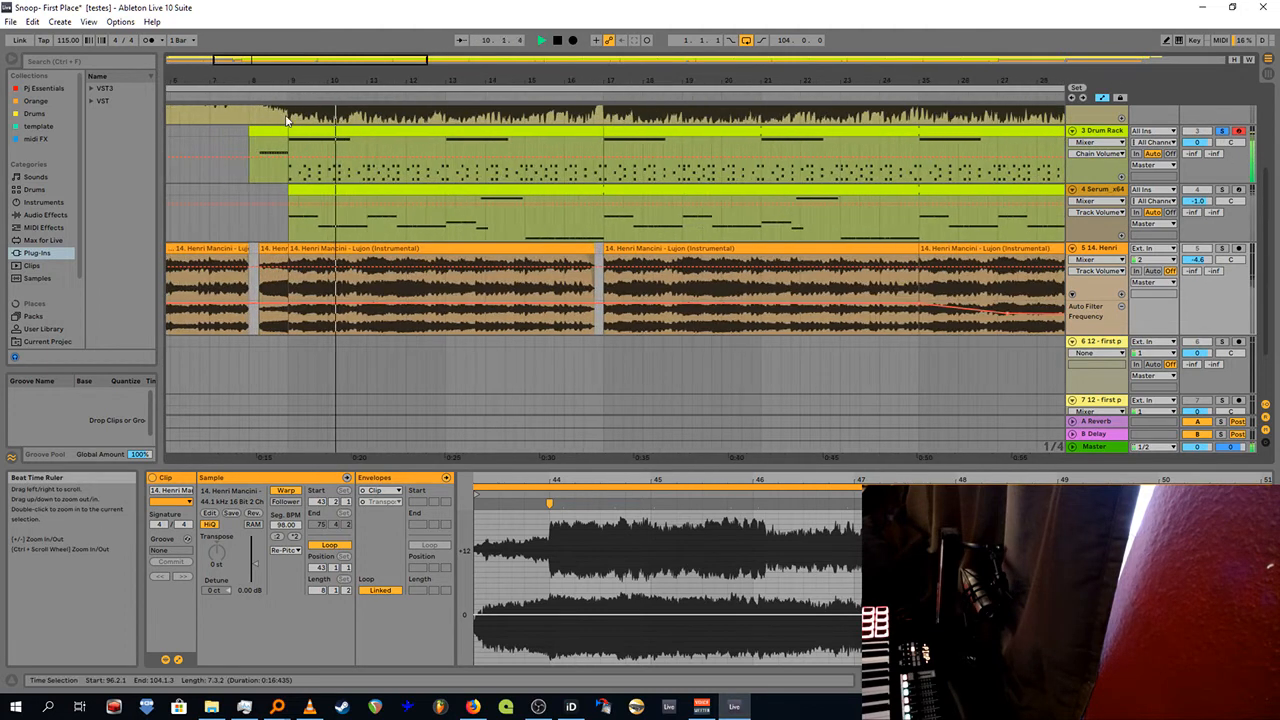
{"action": "key", "text": "space"}
{"action": "left_click", "coordinate": [317, 132]}
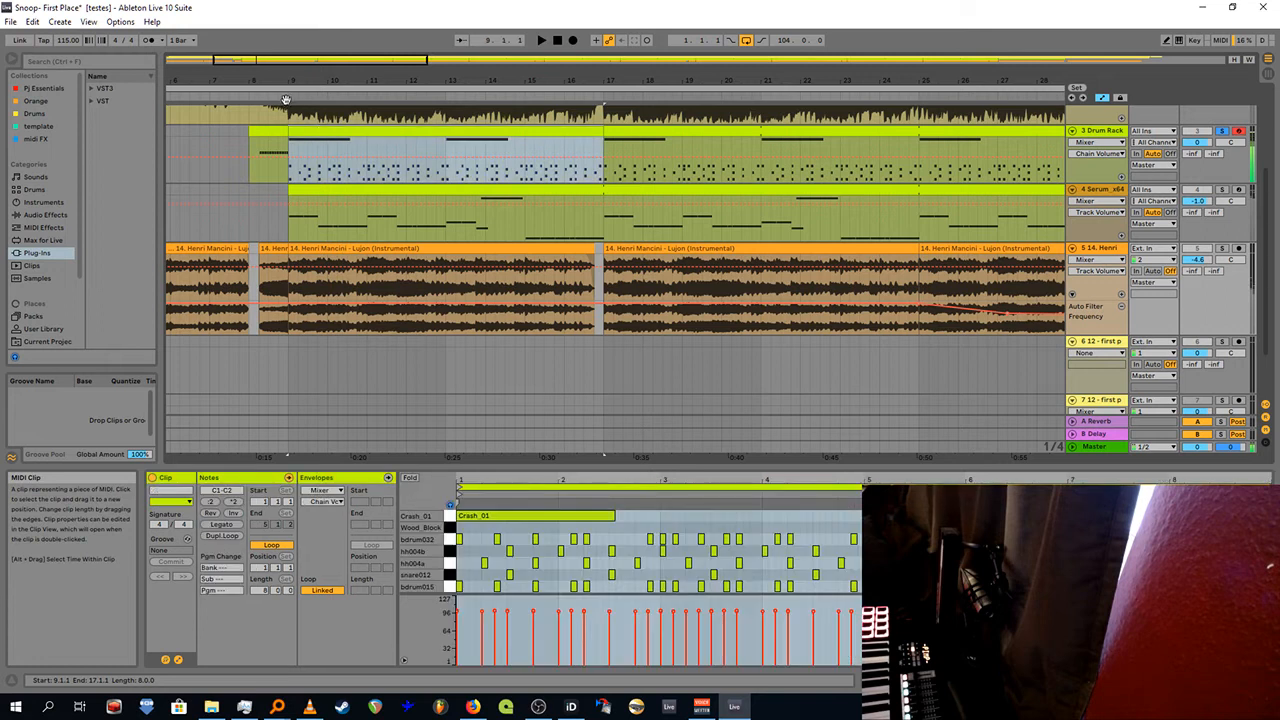
{"action": "left_click", "coordinate": [253, 99]}
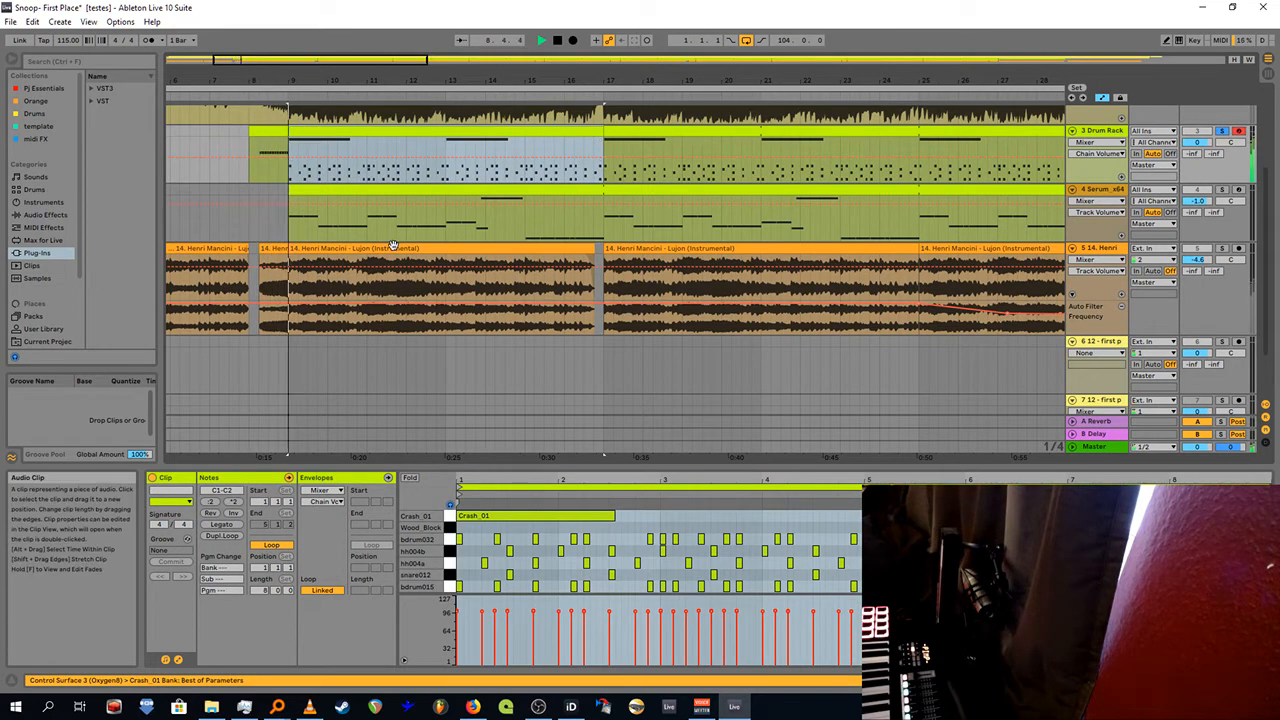
Step: Enlarge the note editor to examine the kick, snare, hi-hat and crash pattern during playback, then stop playback
{"action": "left_click_drag", "start_coordinate": [406, 468], "coordinate": [406, 349]}
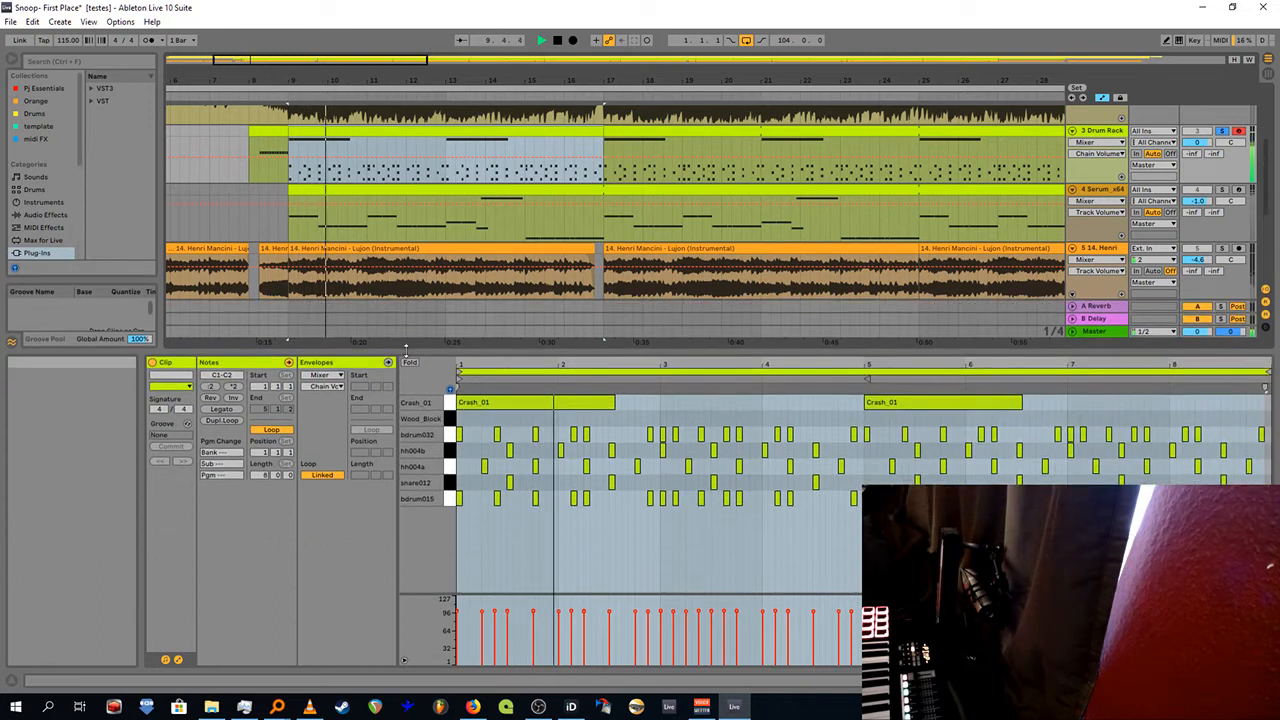
{"action": "mouse_move", "coordinate": [502, 364]}
{"action": "left_mouse_down"}
{"action": "mouse_move", "coordinate": [501, 391]}
{"action": "mouse_move", "coordinate": [579, 436]}
{"action": "mouse_move", "coordinate": [501, 364]}
{"action": "left_mouse_up"}
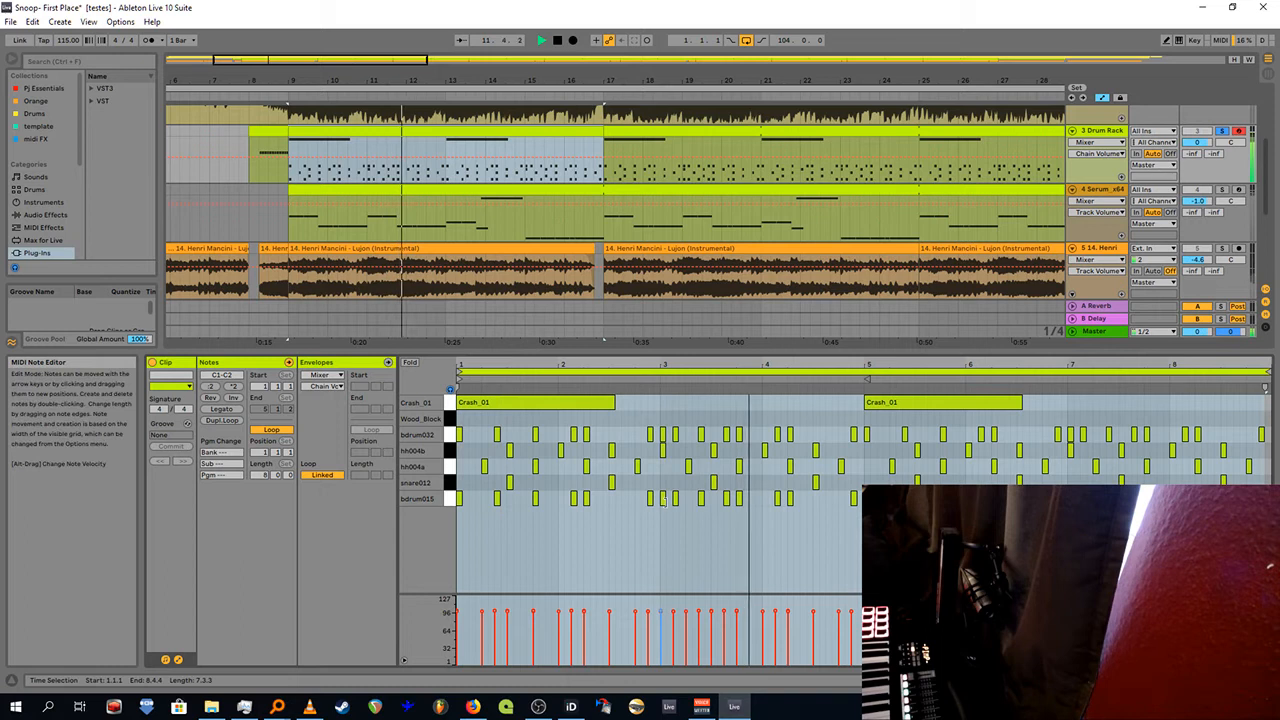
{"action": "key", "text": "space"}
{"action": "key", "text": "space"}
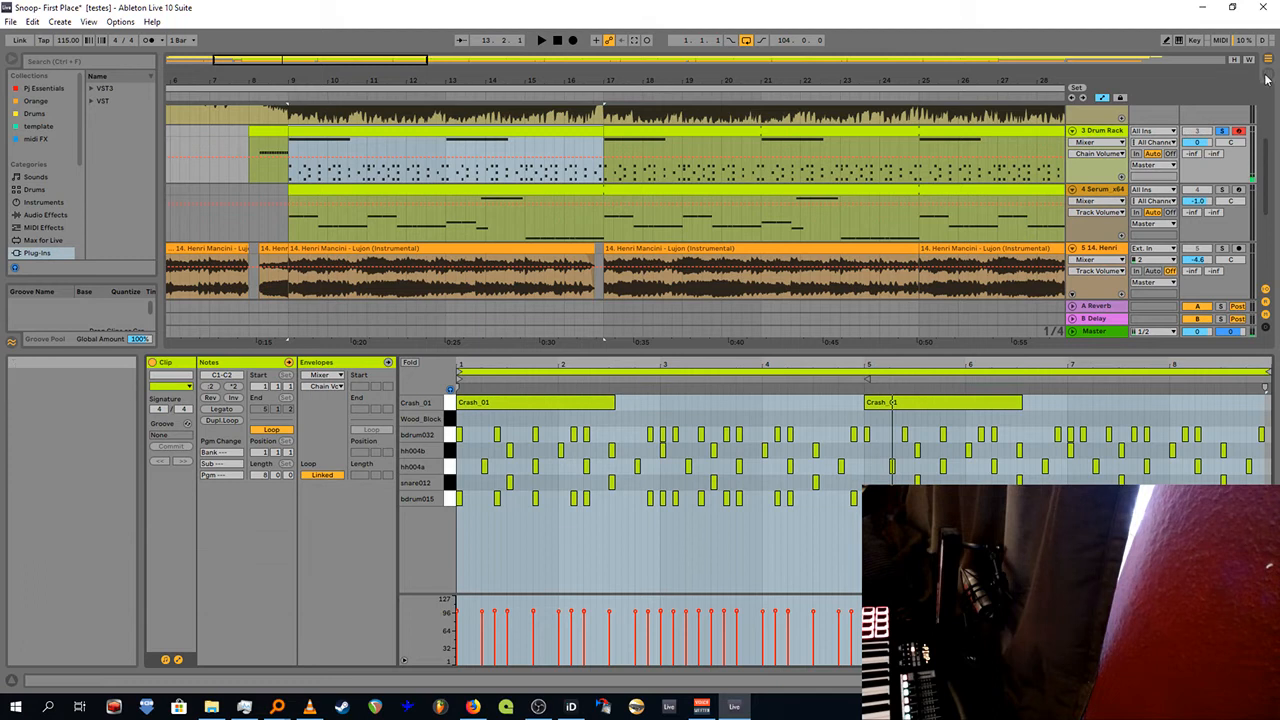
Step: In Session View, unfold the Drum Rack chains, inspect the snare012 chain's ValhallaPlate reverb, fold the chains and return to Arrangement View
{"action": "key", "text": "Tab"}
{"action": "left_click", "coordinate": [323, 61]}
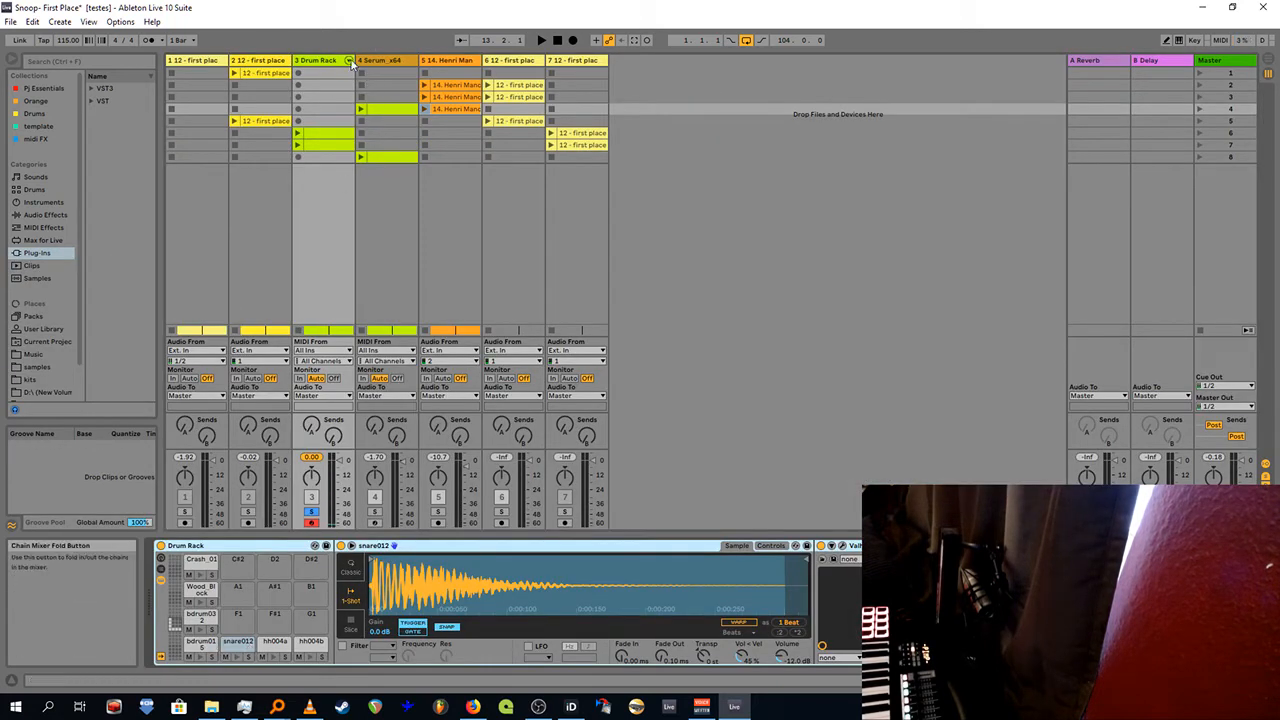
{"action": "left_click", "coordinate": [348, 61]}
{"action": "left_click", "coordinate": [419, 122]}
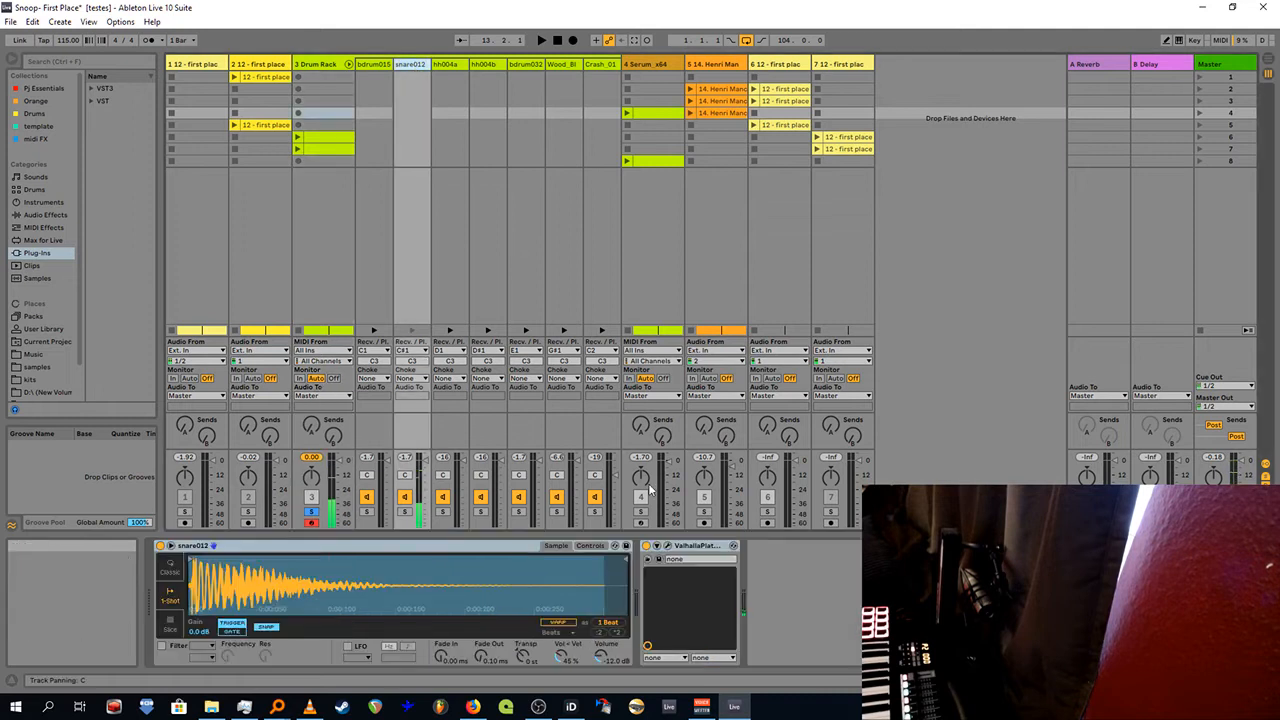
{"action": "left_click", "coordinate": [656, 545]}
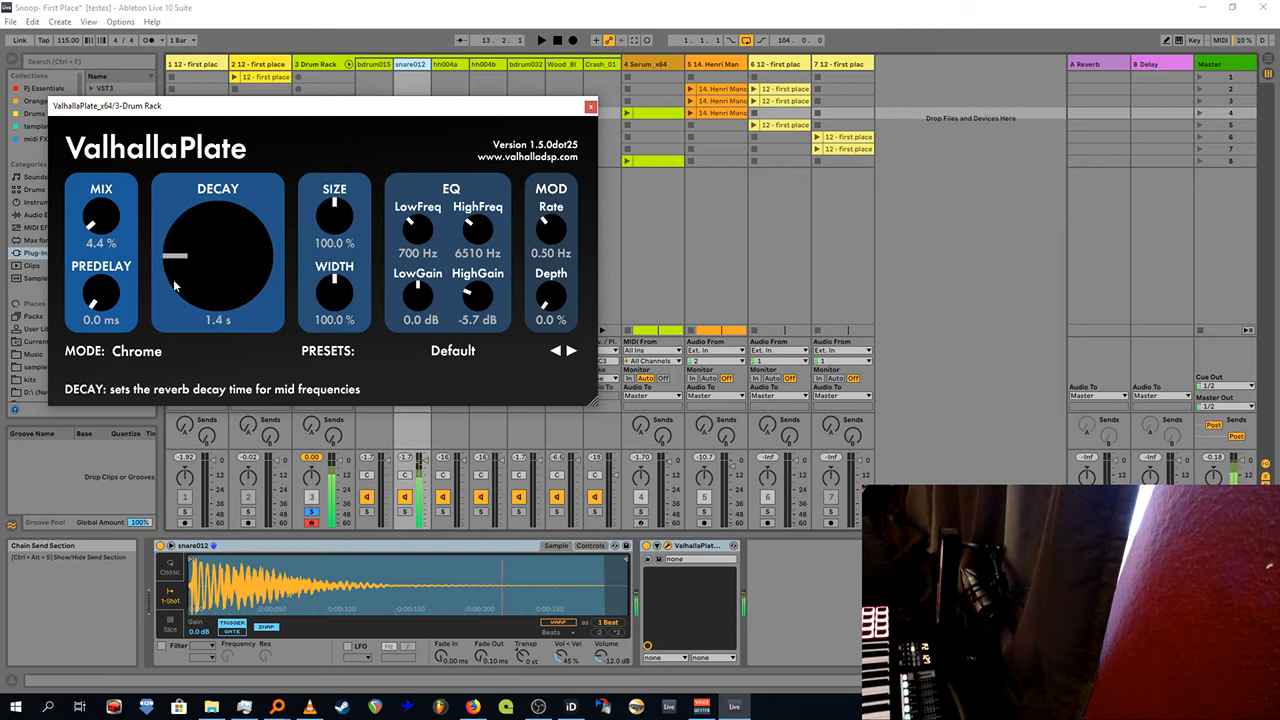
{"action": "left_click", "coordinate": [591, 106]}
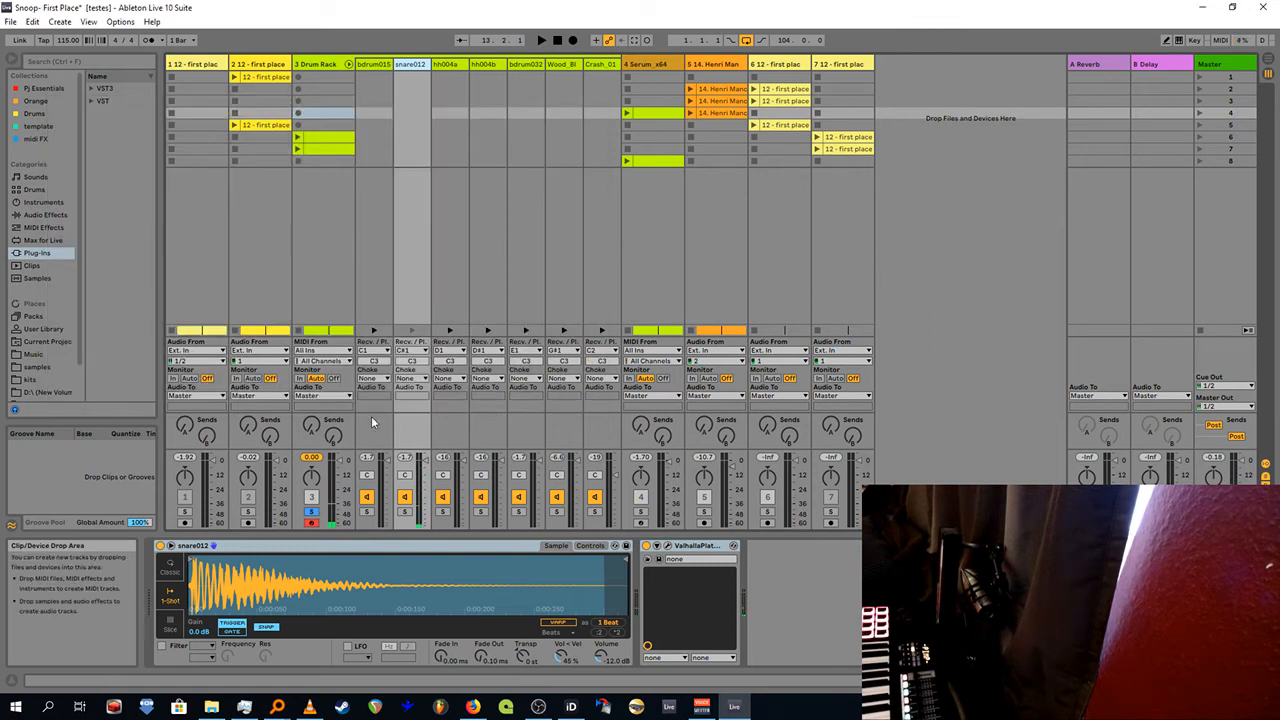
{"action": "left_click", "coordinate": [348, 64]}
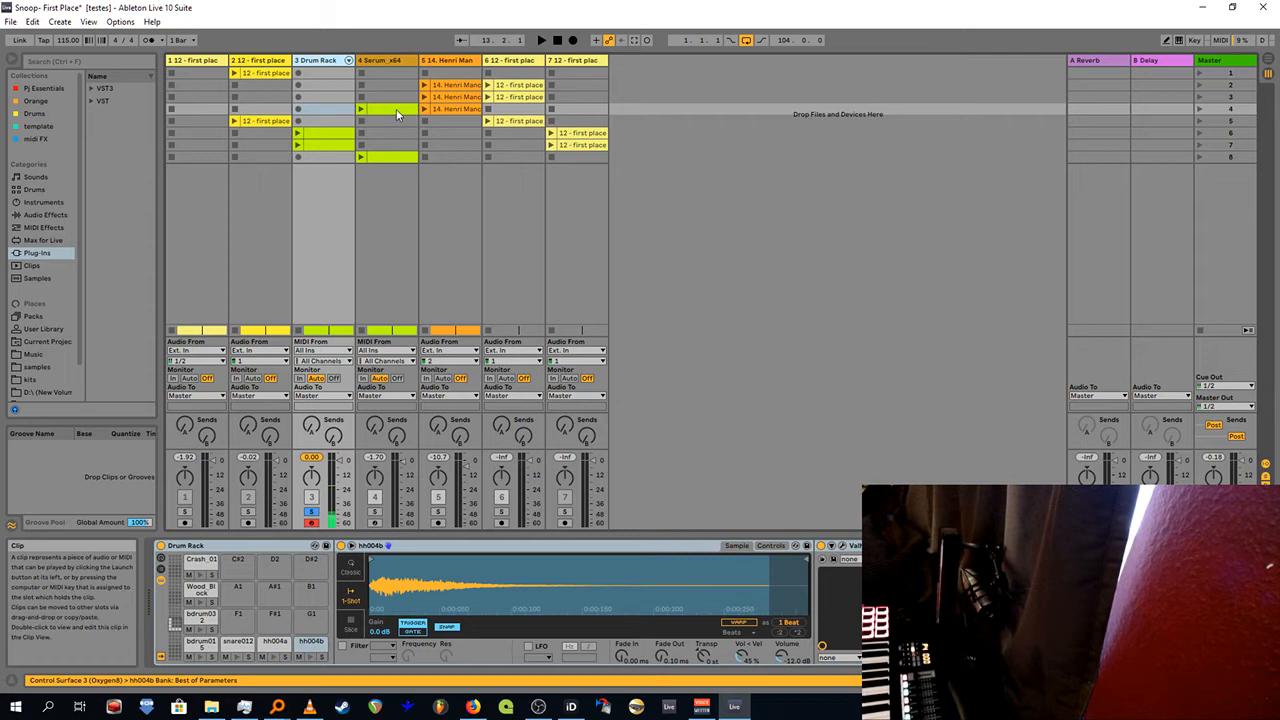
{"action": "left_click", "coordinate": [1267, 69]}
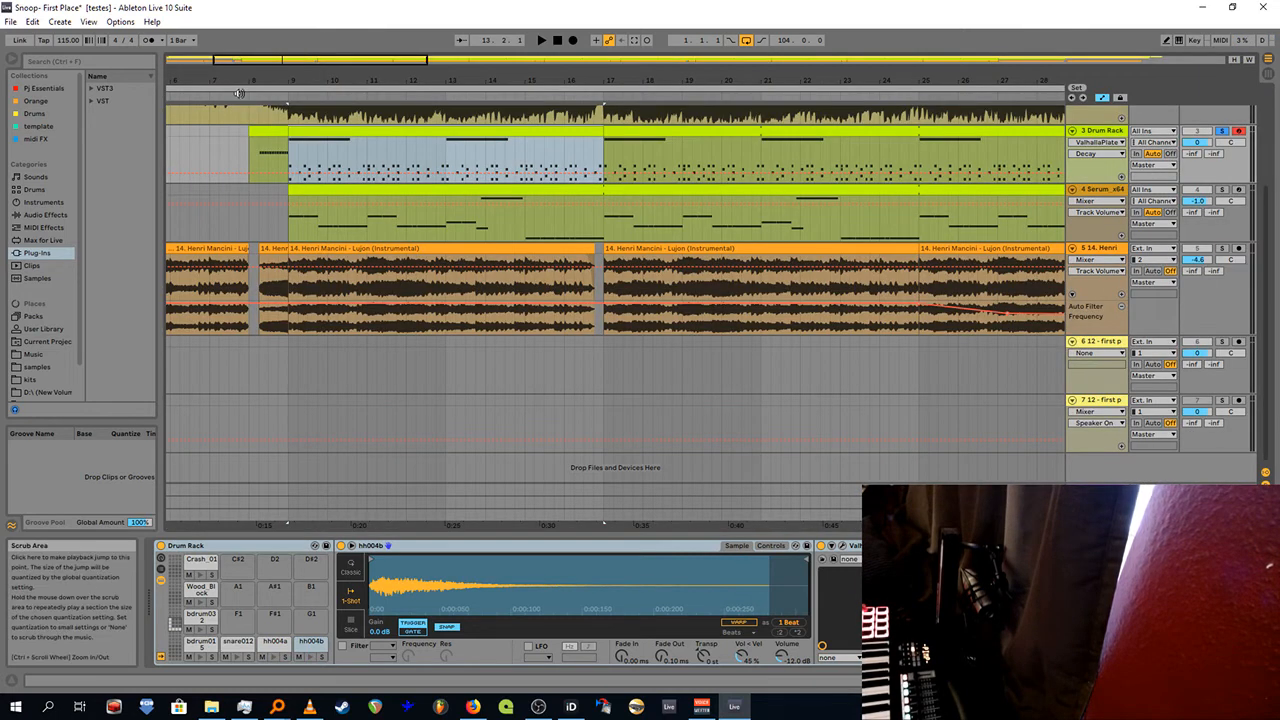
Step: Select the one-bar Drum Rack clip at bar 8, add the Henri Mancini track to the solo and listen to that transition
{"action": "left_click_drag", "start_coordinate": [245, 81], "coordinate": [297, 116]}
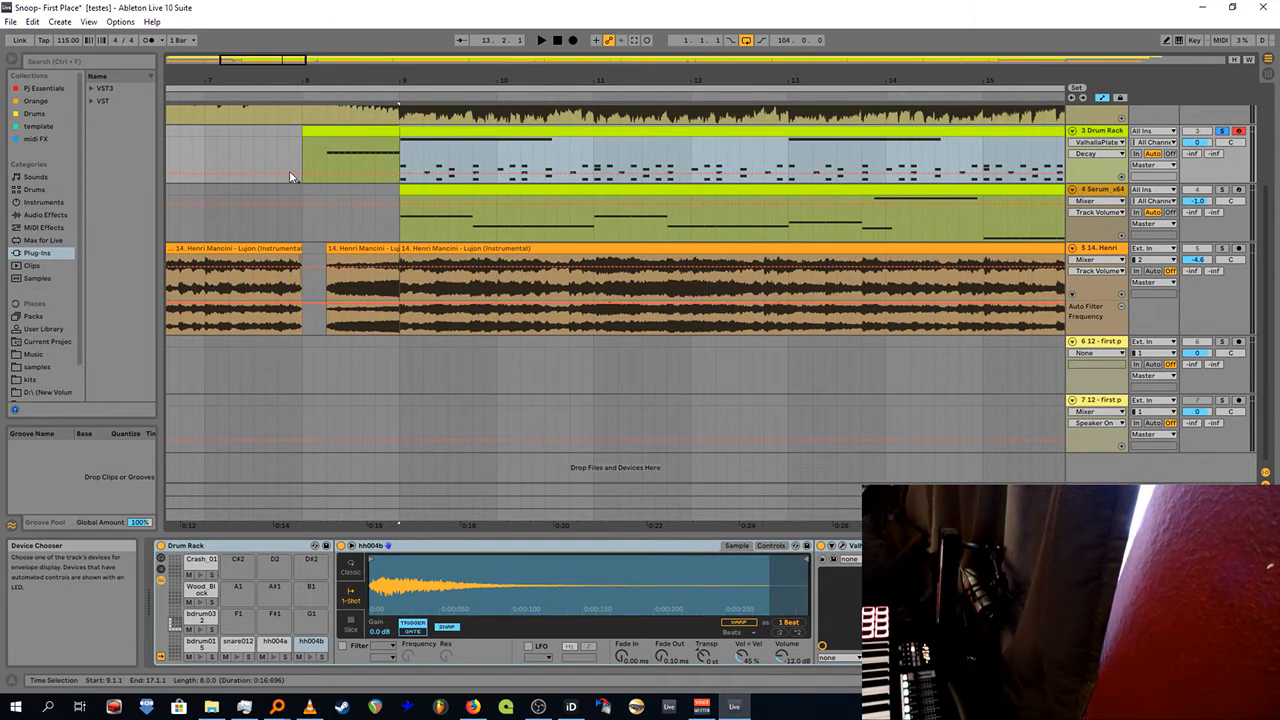
{"action": "left_click", "coordinate": [355, 136]}
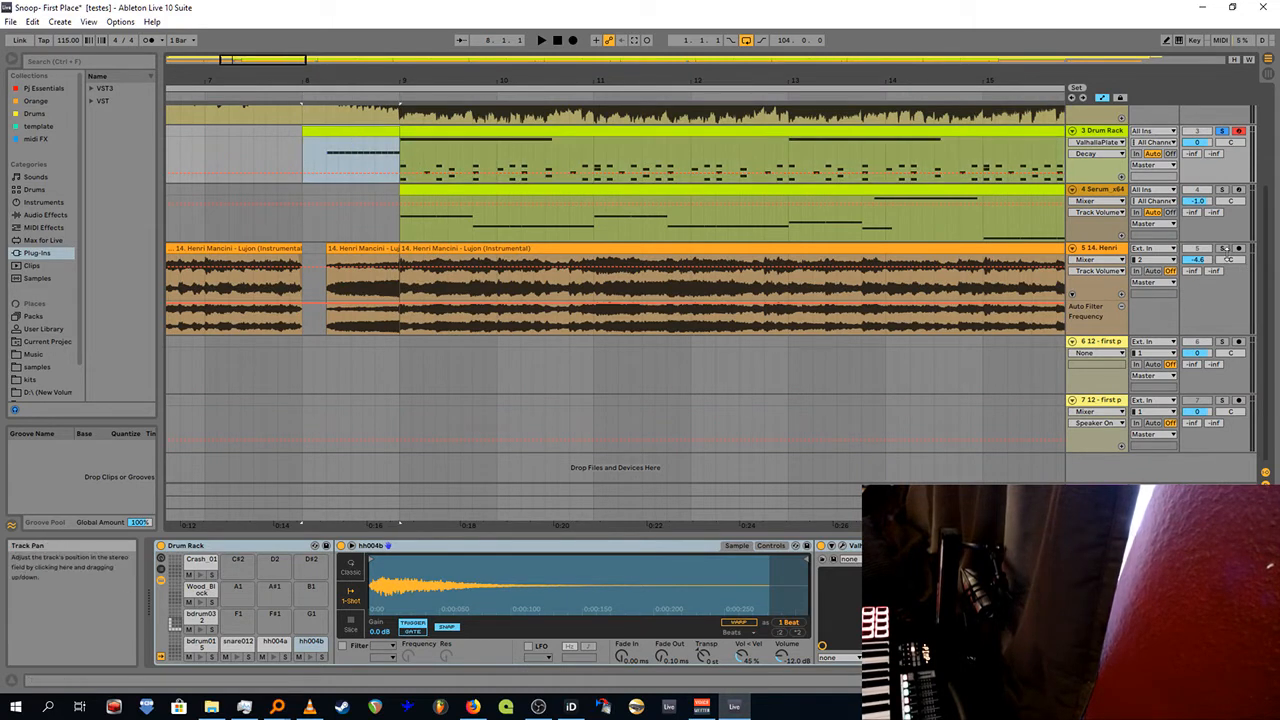
{"action": "left_click", "coordinate": [1221, 248]}
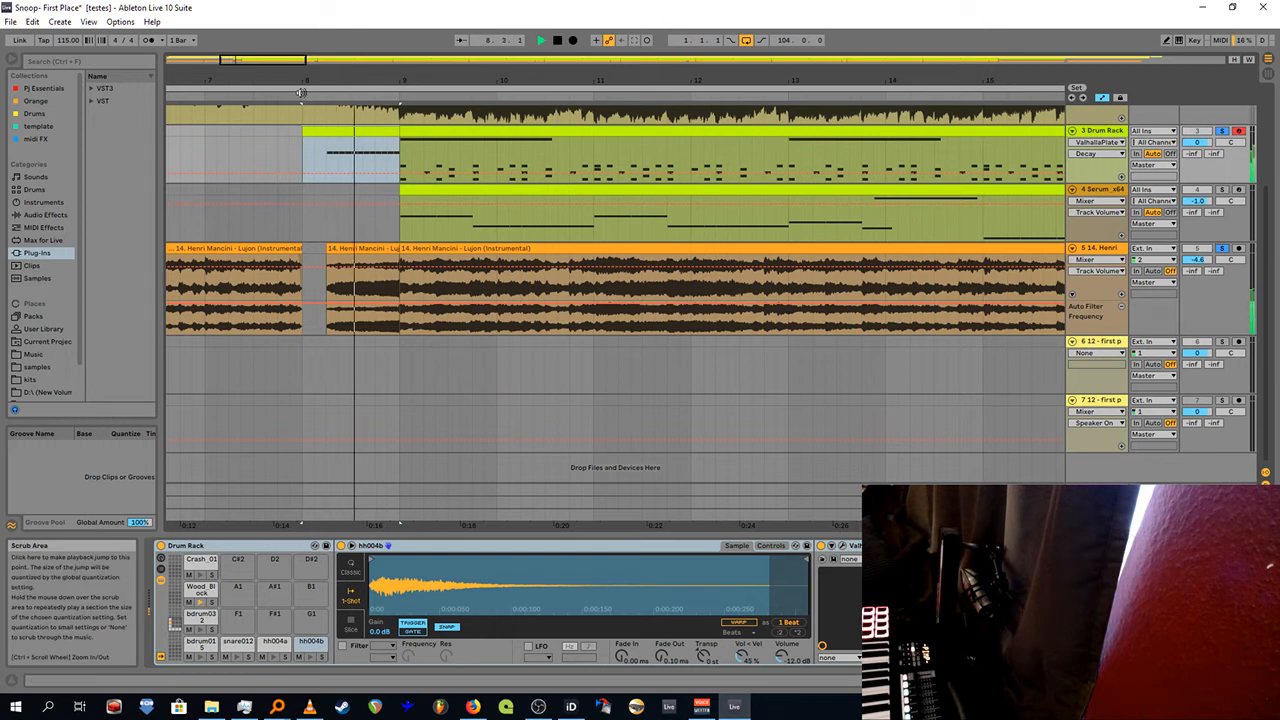
{"action": "key", "text": "space"}
Step: Open the bar 8 drum clip, play its Wood_Block notes to review their velocities, and shrink the note editor again
{"action": "double_click", "coordinate": [337, 130]}
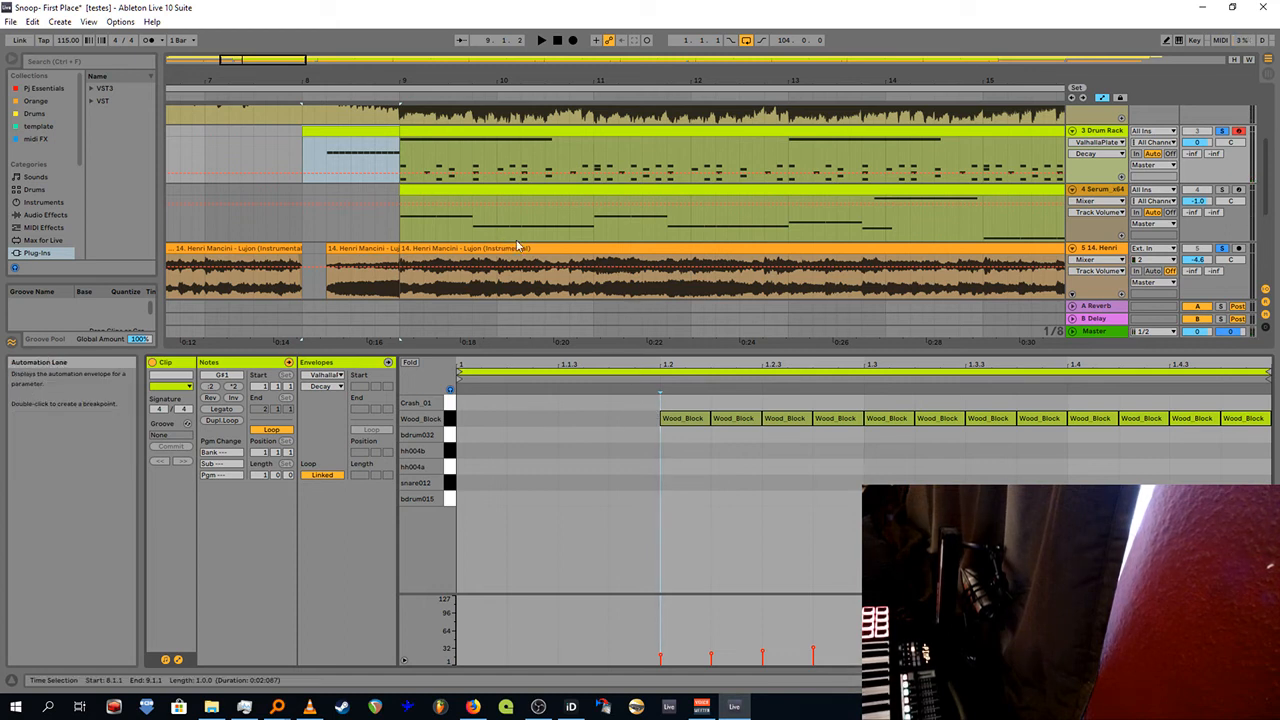
{"action": "key", "text": "space"}
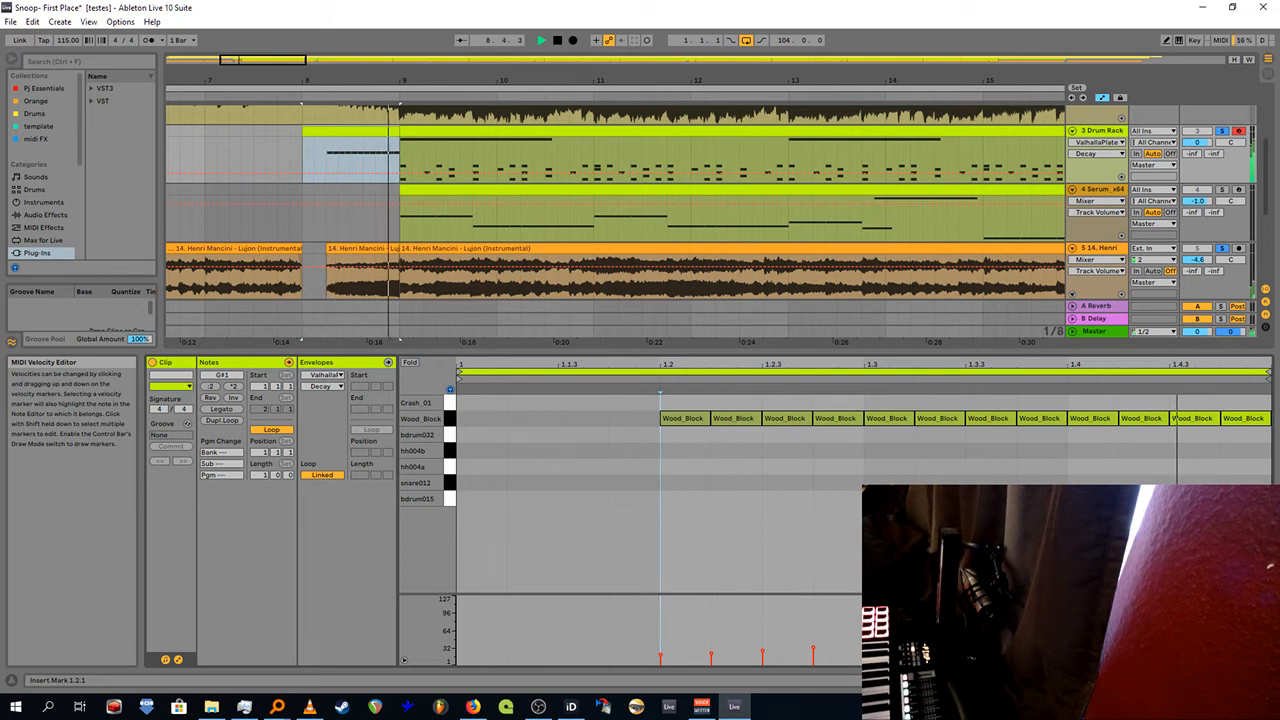
{"action": "key", "text": "space"}
{"action": "left_click_drag", "start_coordinate": [334, 82], "coordinate": [333, 77]}
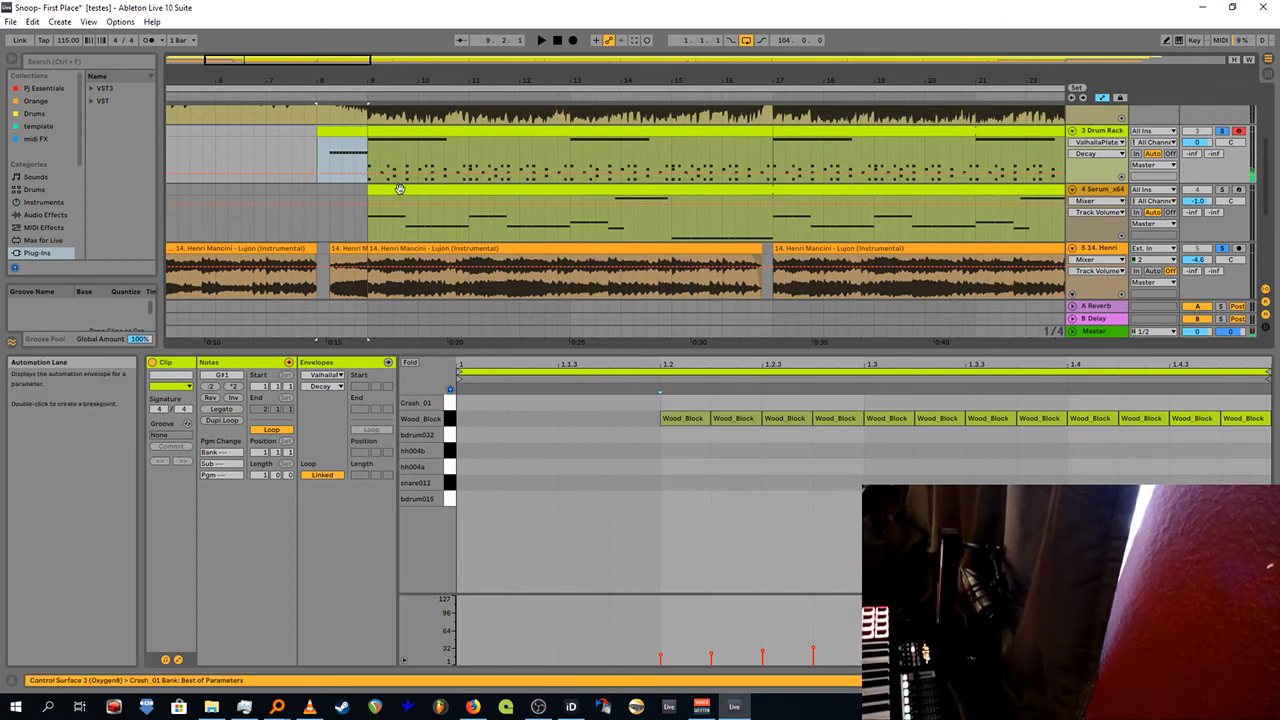
{"action": "key", "text": "space"}
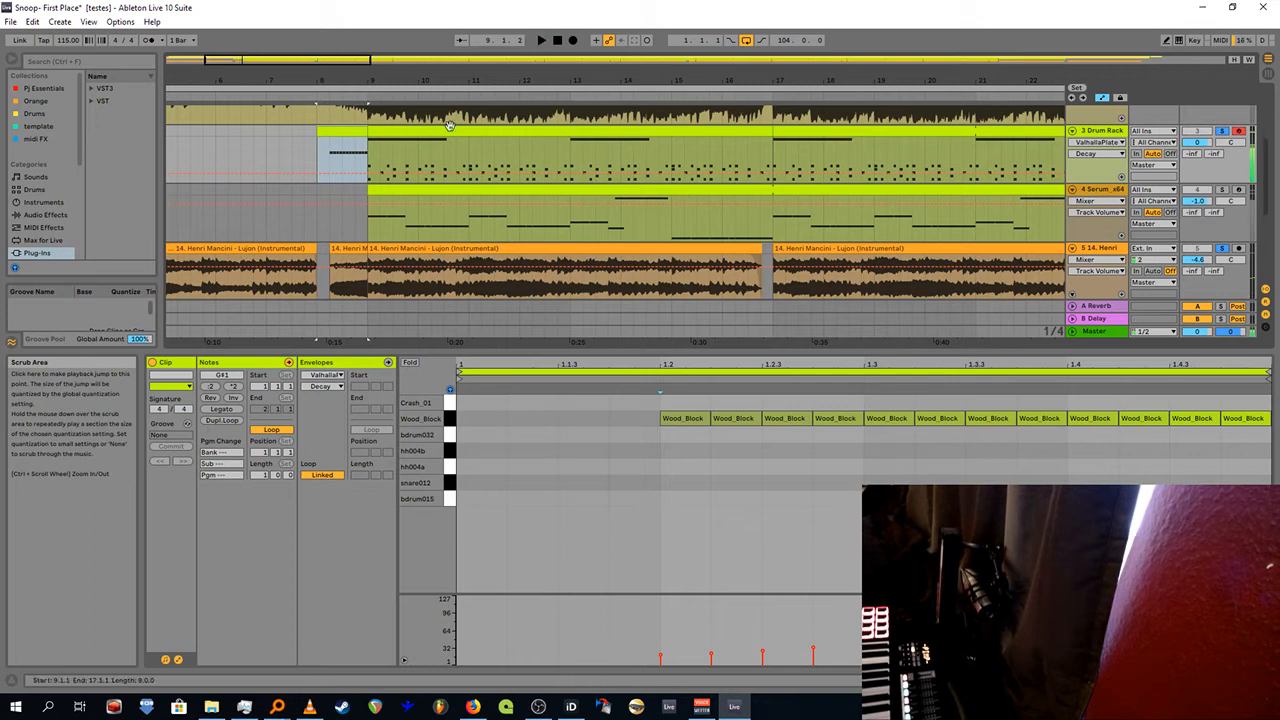
{"action": "left_click_drag", "start_coordinate": [220, 353], "coordinate": [220, 536]}
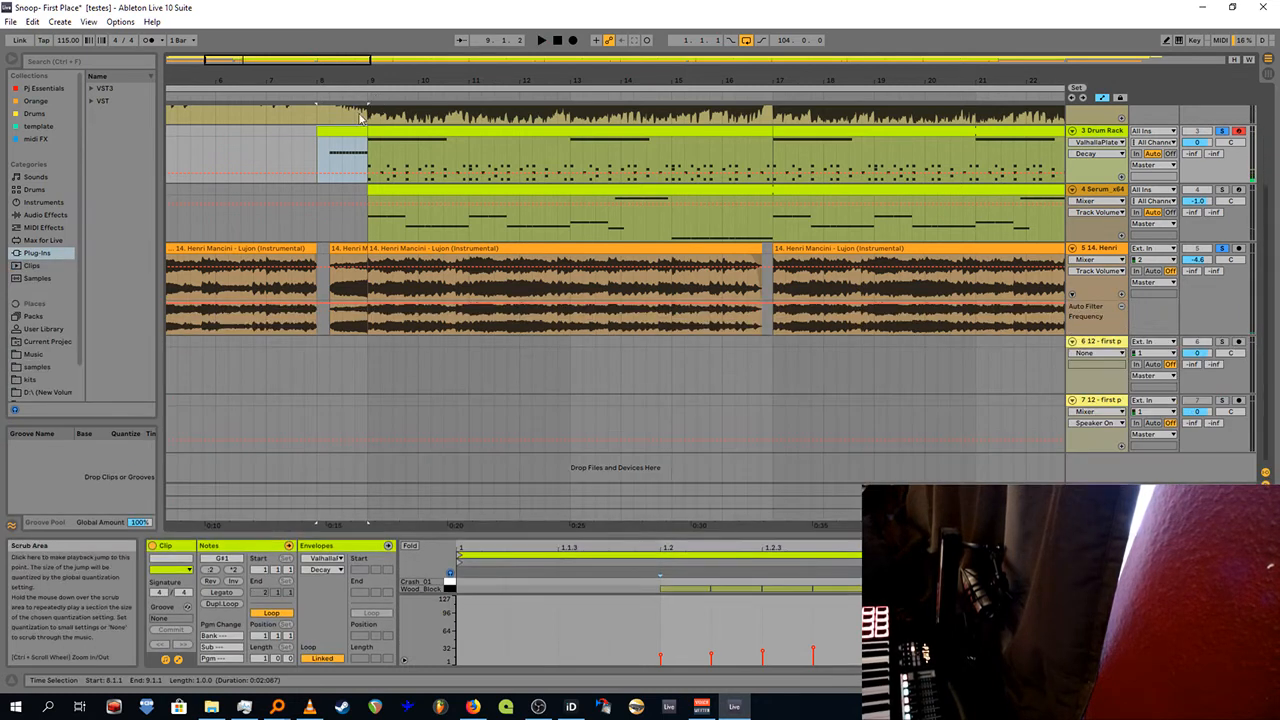
Step: Play from bar 89 and solo the original song on track 2 to compare the ending section
{"action": "scroll", "coordinate": [249, 107], "scroll_direction": "up", "scroll_amount": 3}
{"action": "scroll", "coordinate": [294, 121], "scroll_direction": "up", "scroll_amount": 2}
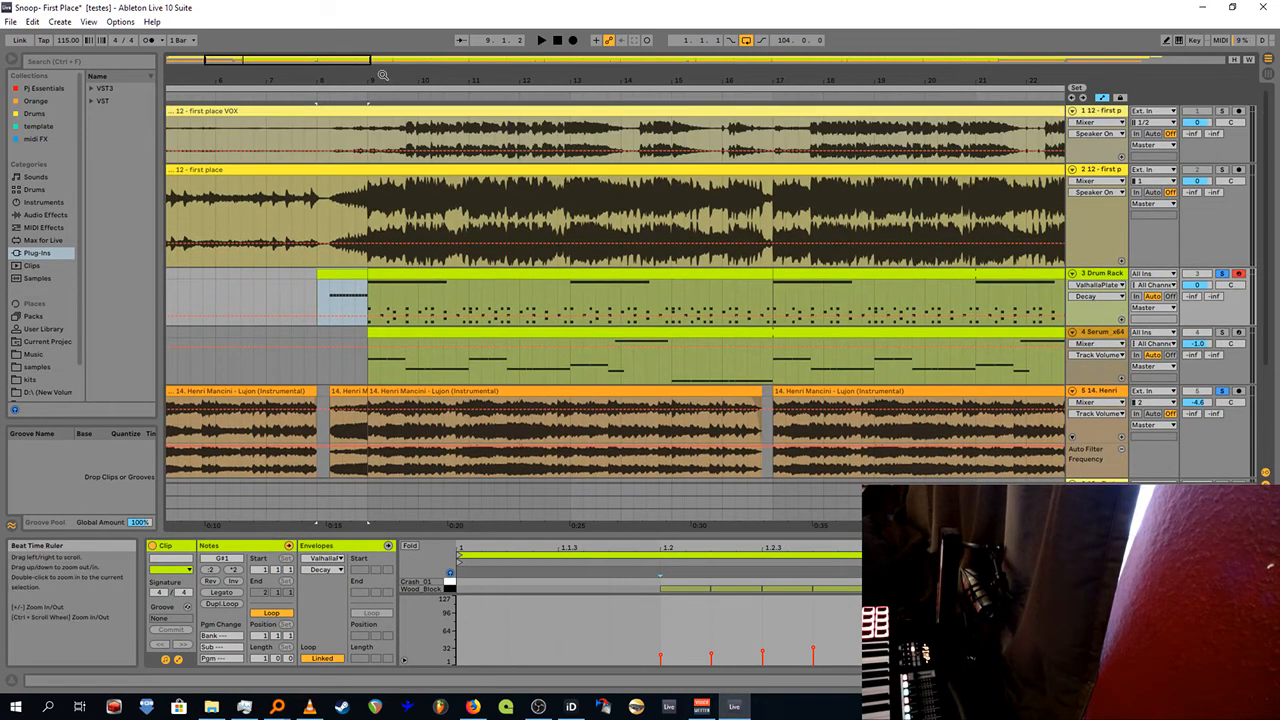
{"action": "left_click_drag", "start_coordinate": [383, 79], "coordinate": [383, 20]}
{"action": "left_click_drag", "start_coordinate": [893, 80], "coordinate": [739, 165]}
{"action": "left_click", "coordinate": [610, 97]}
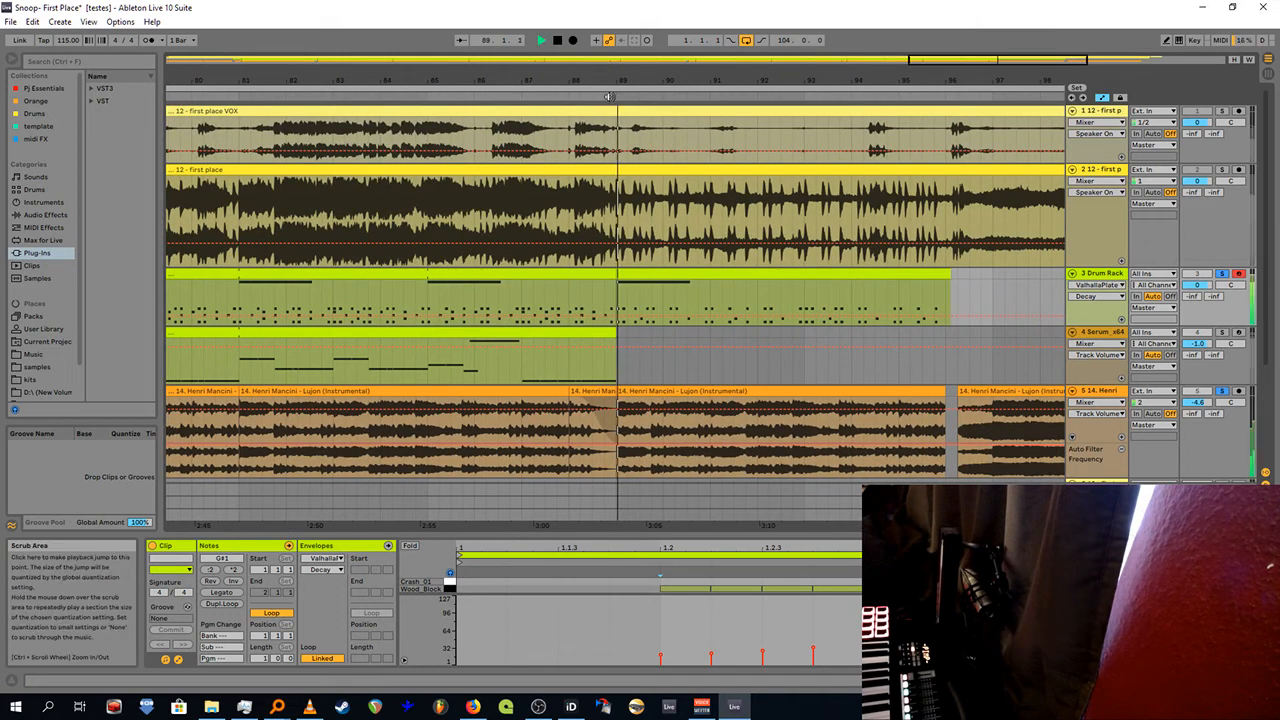
{"action": "left_click", "coordinate": [1223, 171]}
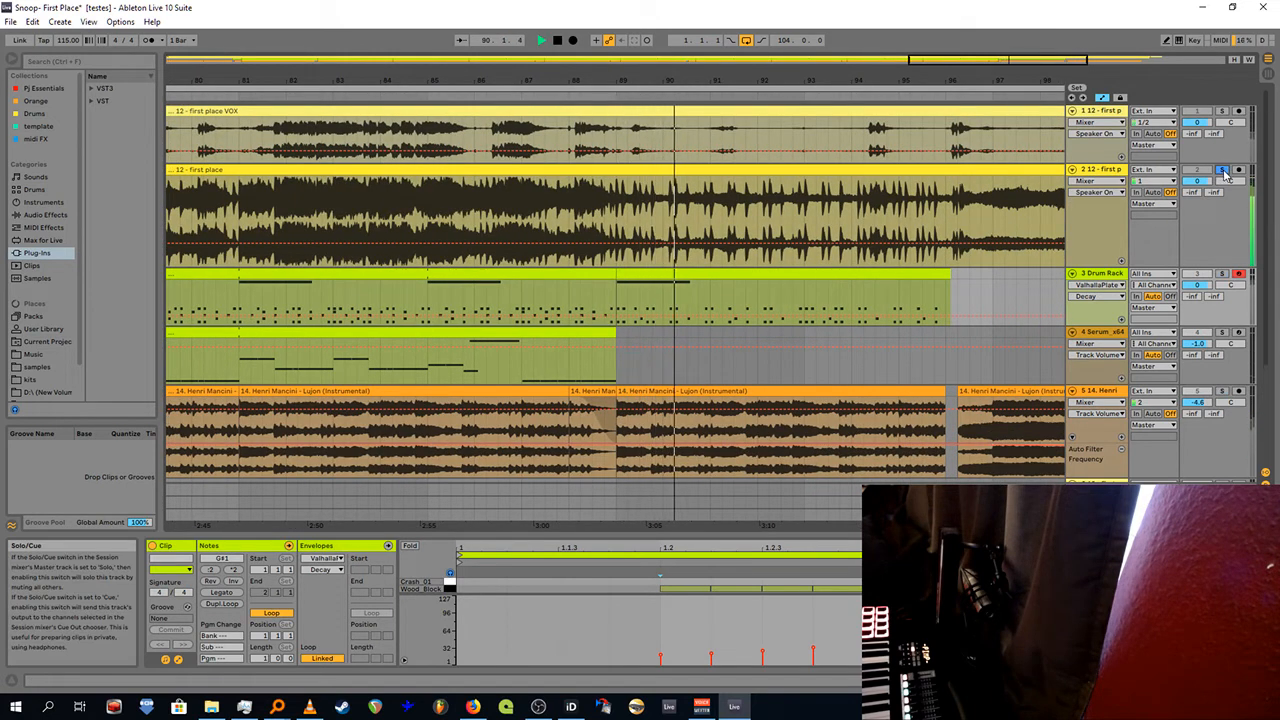
Step: Unsolo the original song on track 2 to hear the remix's ending section again, and stop playback
{"action": "left_click", "coordinate": [1223, 171]}
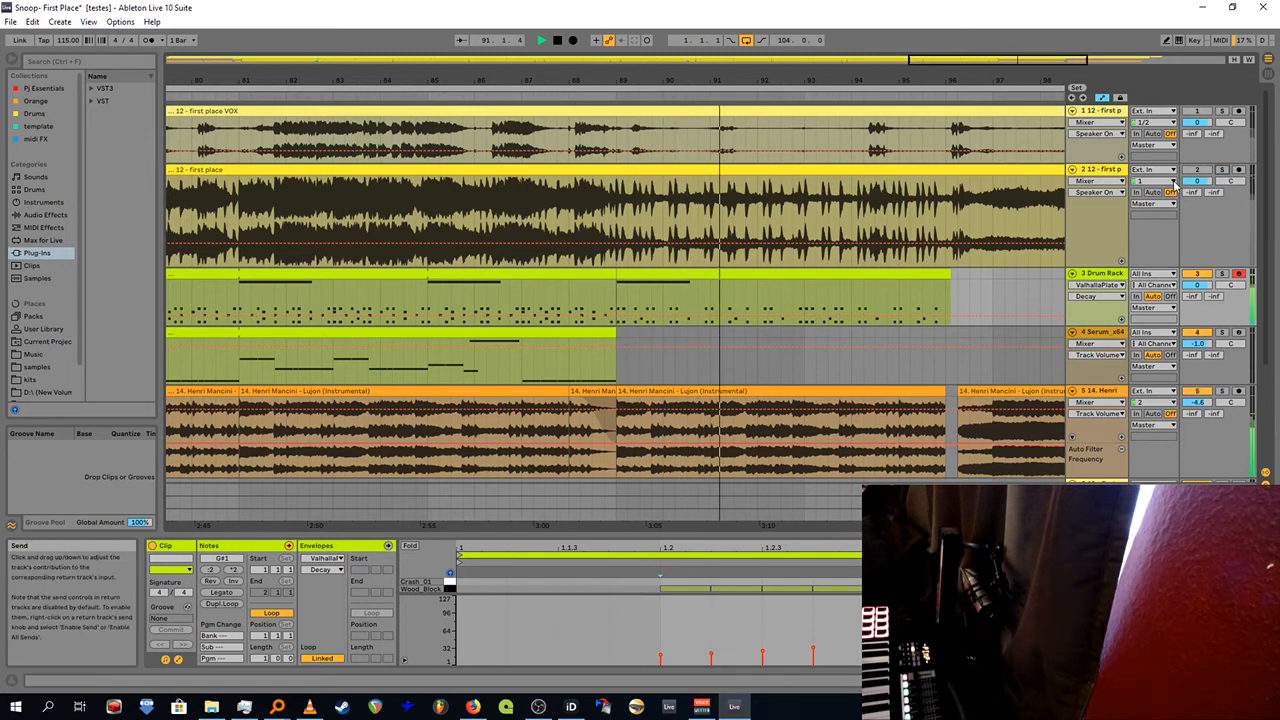
{"action": "key", "text": "space"}
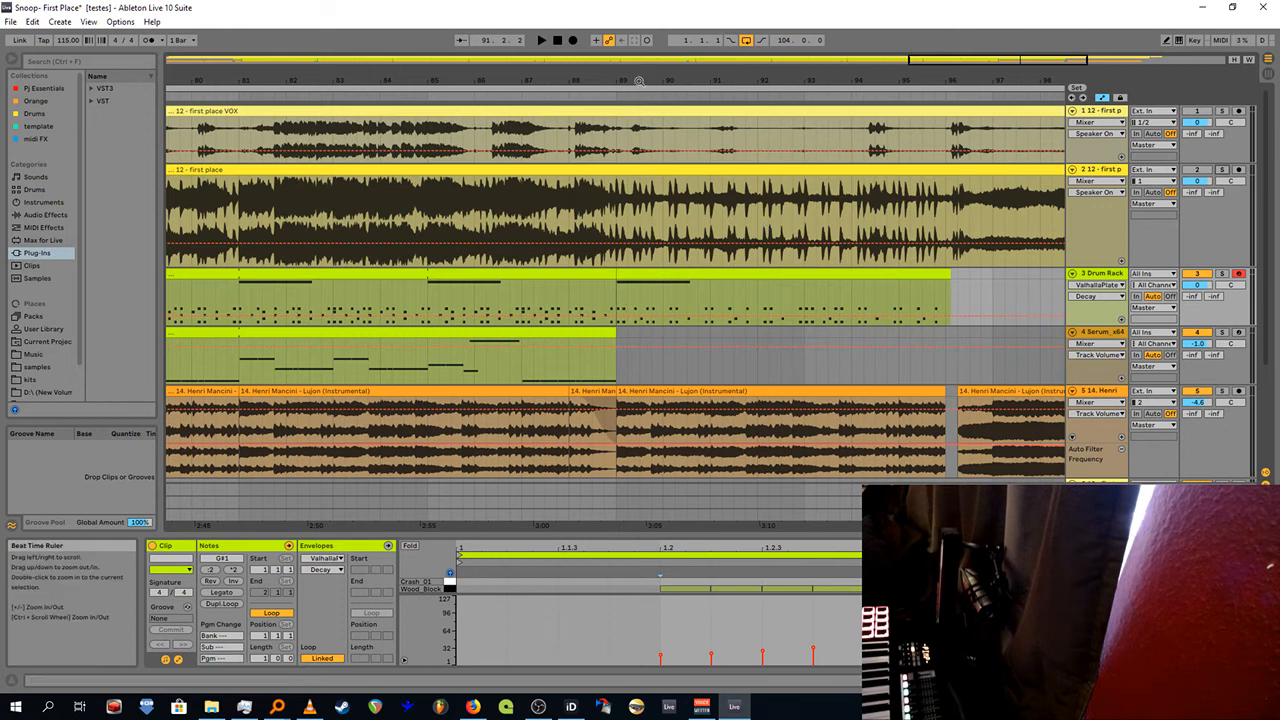
Step: Return to the arrangement around bar 9 and make the Serum_x64 track lane taller
{"action": "left_click_drag", "start_coordinate": [638, 80], "coordinate": [638, 205]}
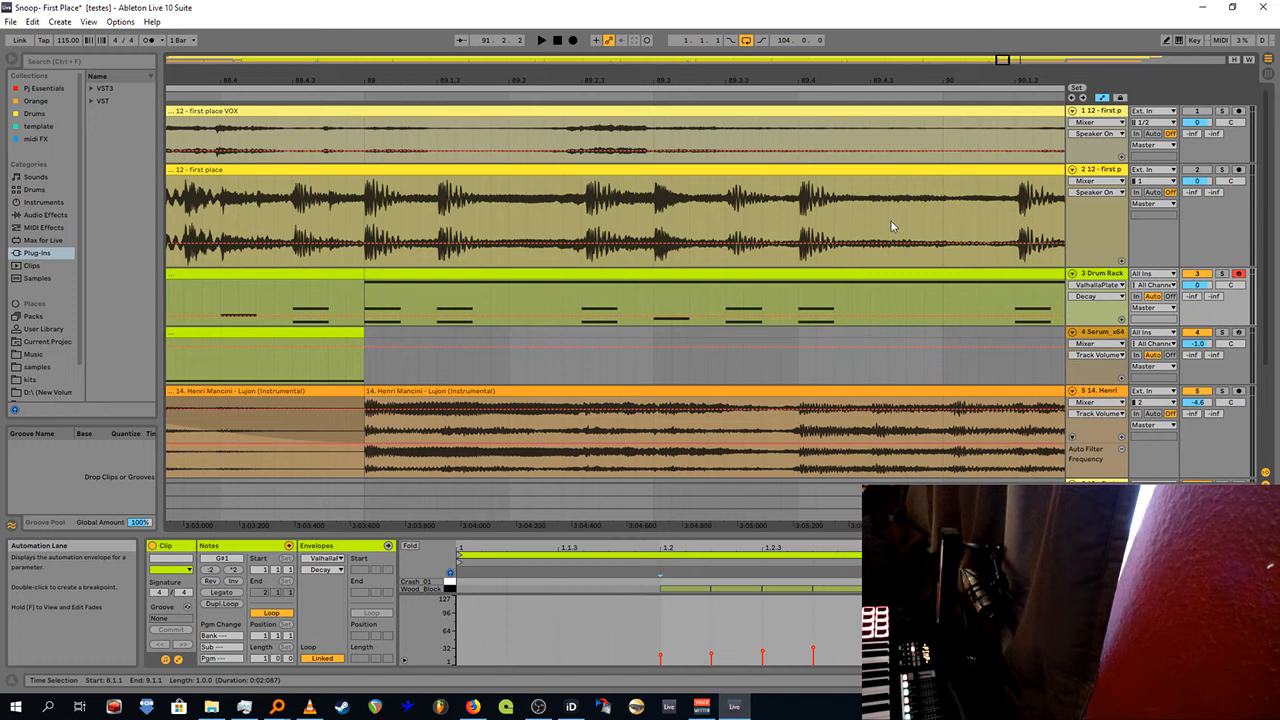
{"action": "double_click", "coordinate": [911, 74]}
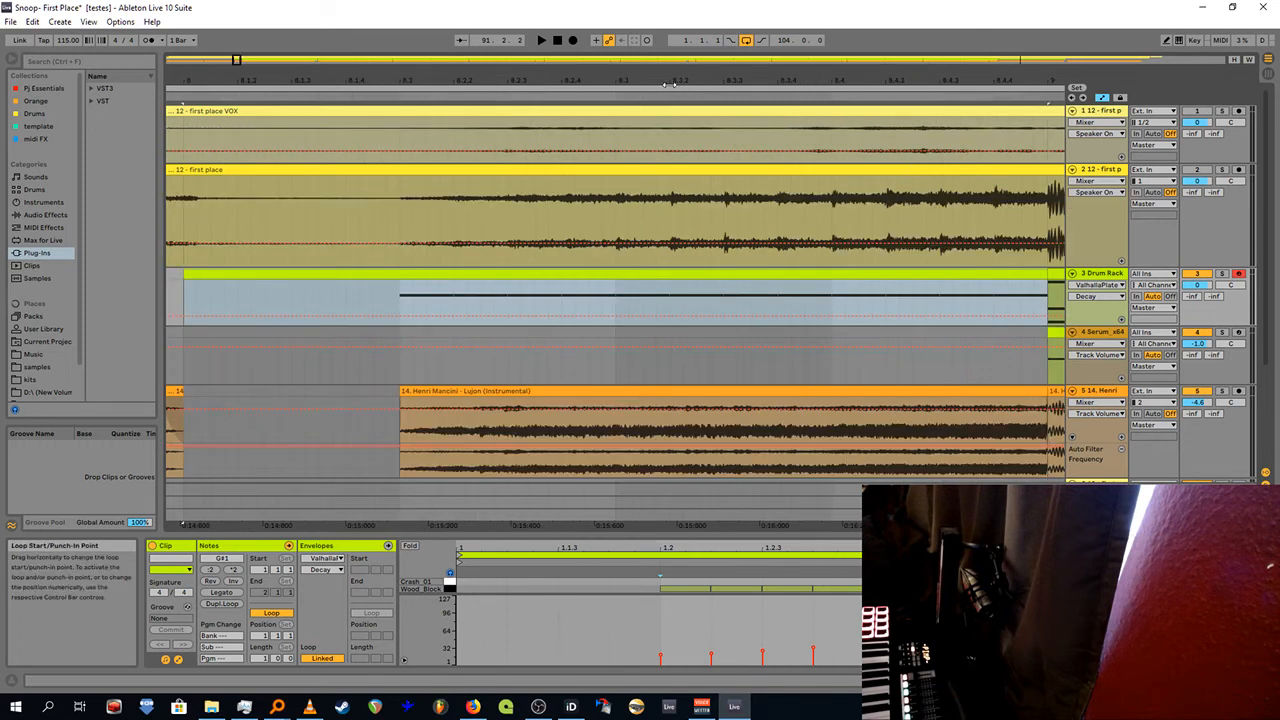
{"action": "left_click_drag", "start_coordinate": [662, 82], "coordinate": [662, 10]}
{"action": "left_click_drag", "start_coordinate": [276, 80], "coordinate": [228, 50]}
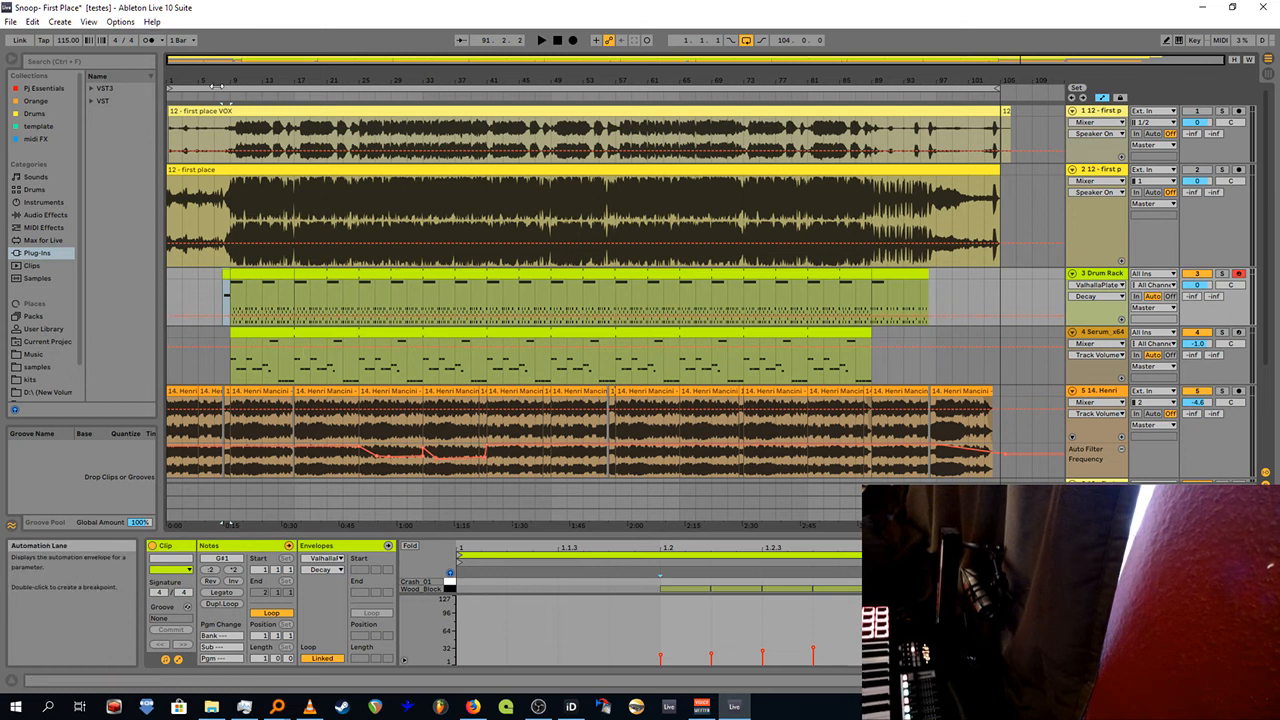
{"action": "left_click_drag", "start_coordinate": [216, 80], "coordinate": [216, 140]}
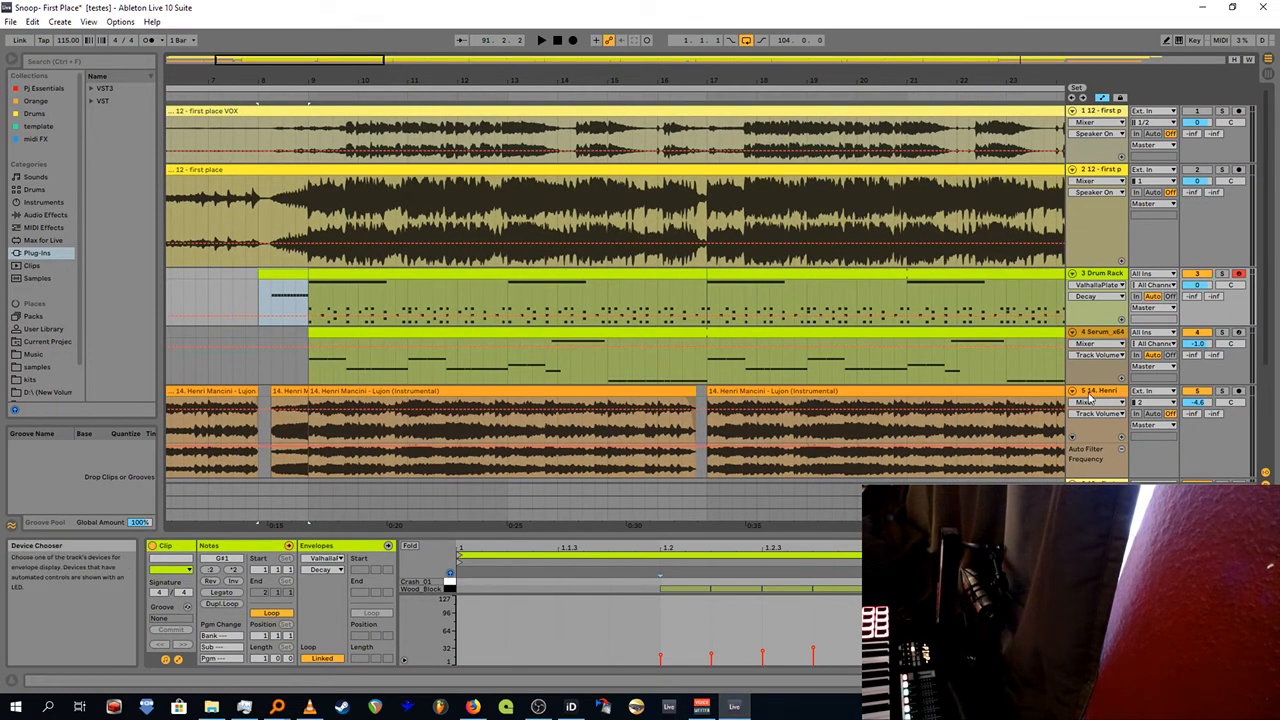
{"action": "left_click_drag", "start_coordinate": [1094, 385], "coordinate": [1094, 419]}
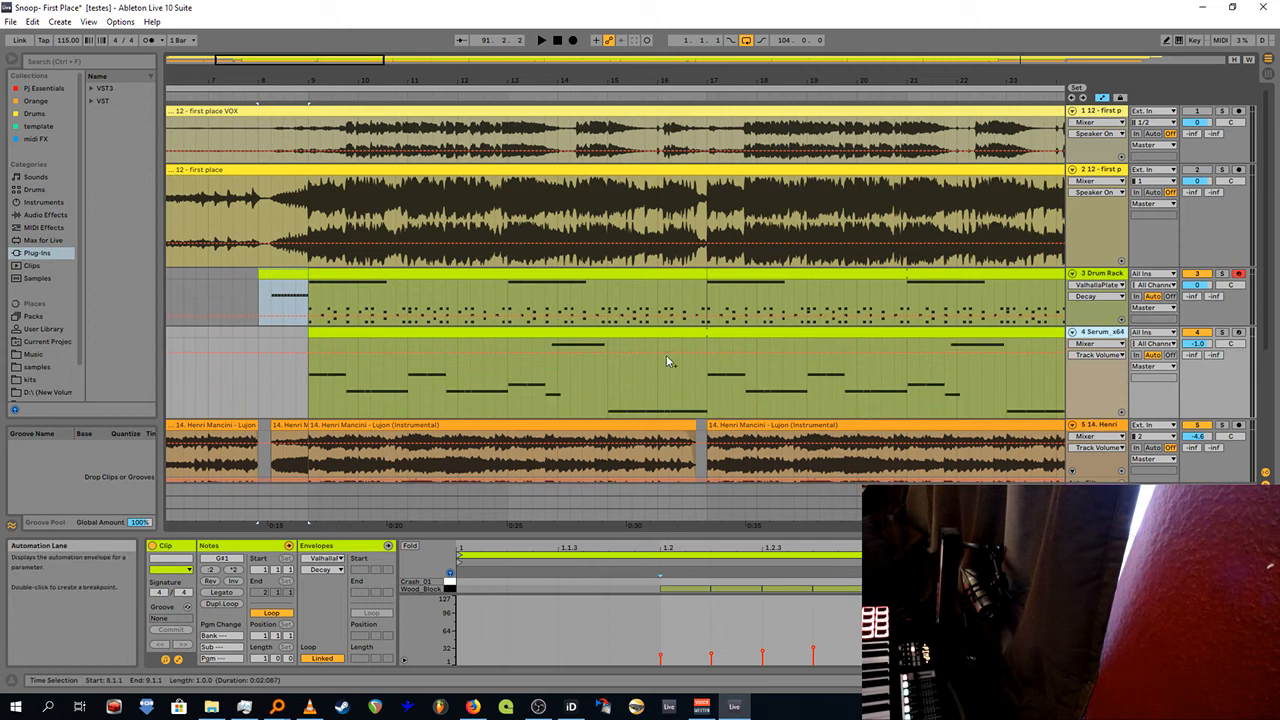
Step: Open the Serum_x64 clip that starts at bar 9 and enlarge its note editor
{"action": "left_click_drag", "start_coordinate": [298, 81], "coordinate": [298, 73]}
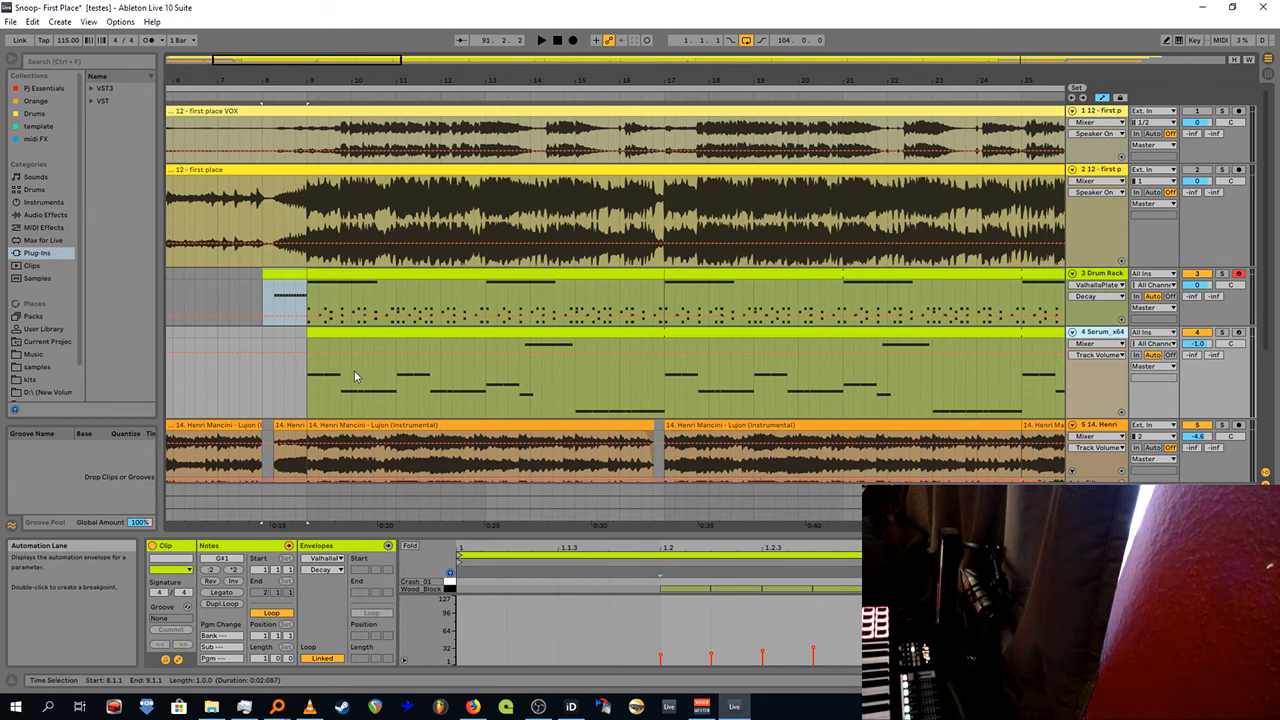
{"action": "left_click", "coordinate": [331, 334]}
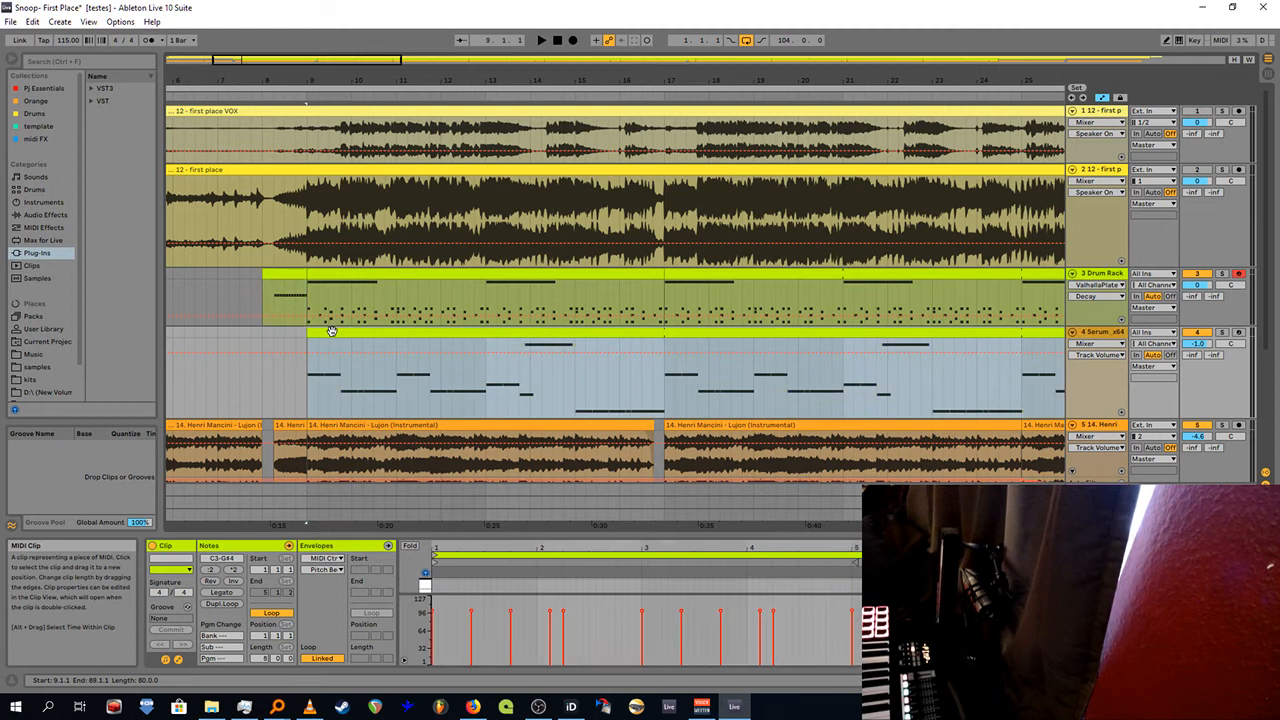
{"action": "left_click_drag", "start_coordinate": [408, 537], "coordinate": [410, 338]}
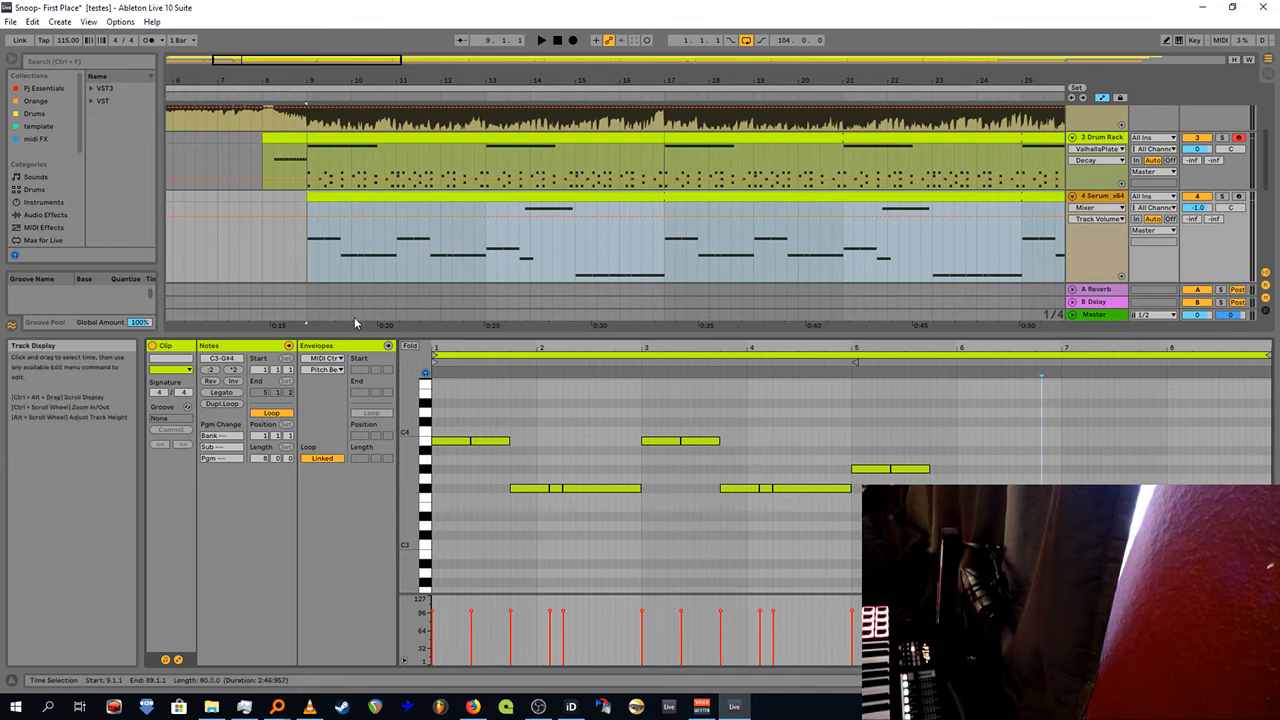
Step: Play from bar 9 with the Serum_x64 track soloed, follow its bass notes up to G#4, and stop playback
{"action": "mouse_move", "coordinate": [362, 321]}
{"action": "left_mouse_down"}
{"action": "mouse_move", "coordinate": [338, 322]}
{"action": "mouse_move", "coordinate": [384, 322]}
{"action": "left_mouse_up"}
{"action": "left_click", "coordinate": [328, 95]}
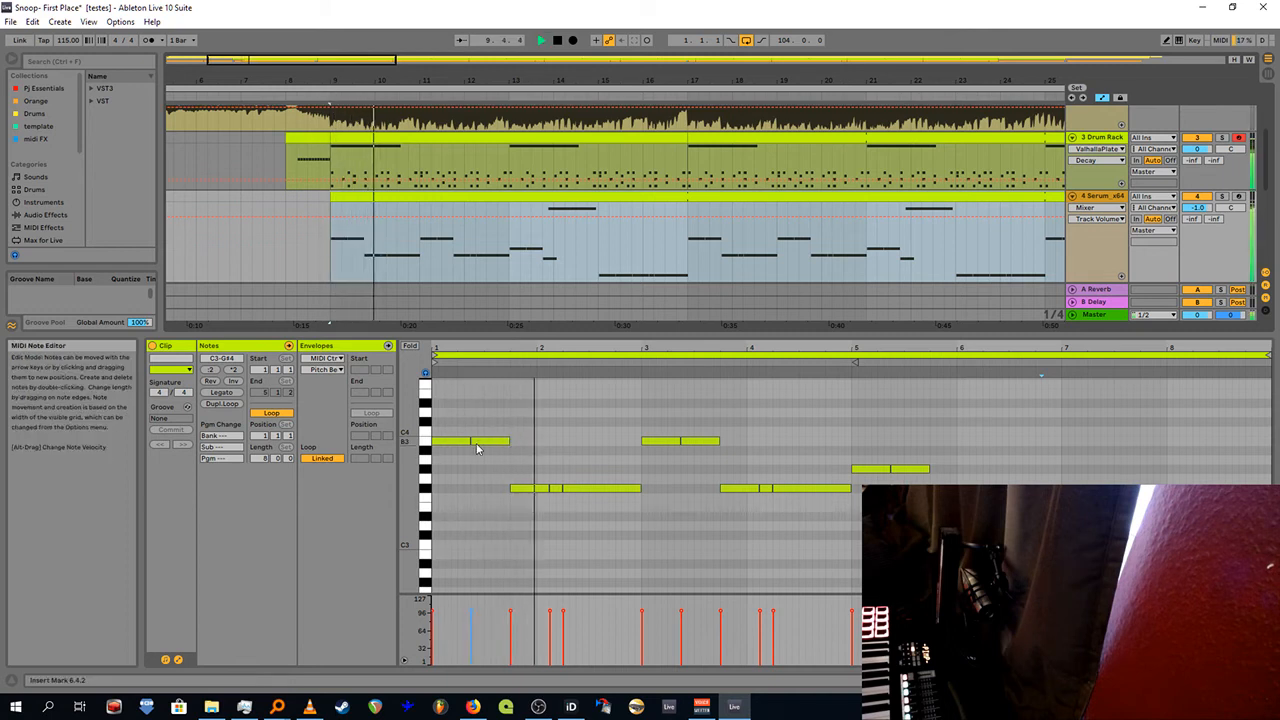
{"action": "left_click", "coordinate": [1224, 197]}
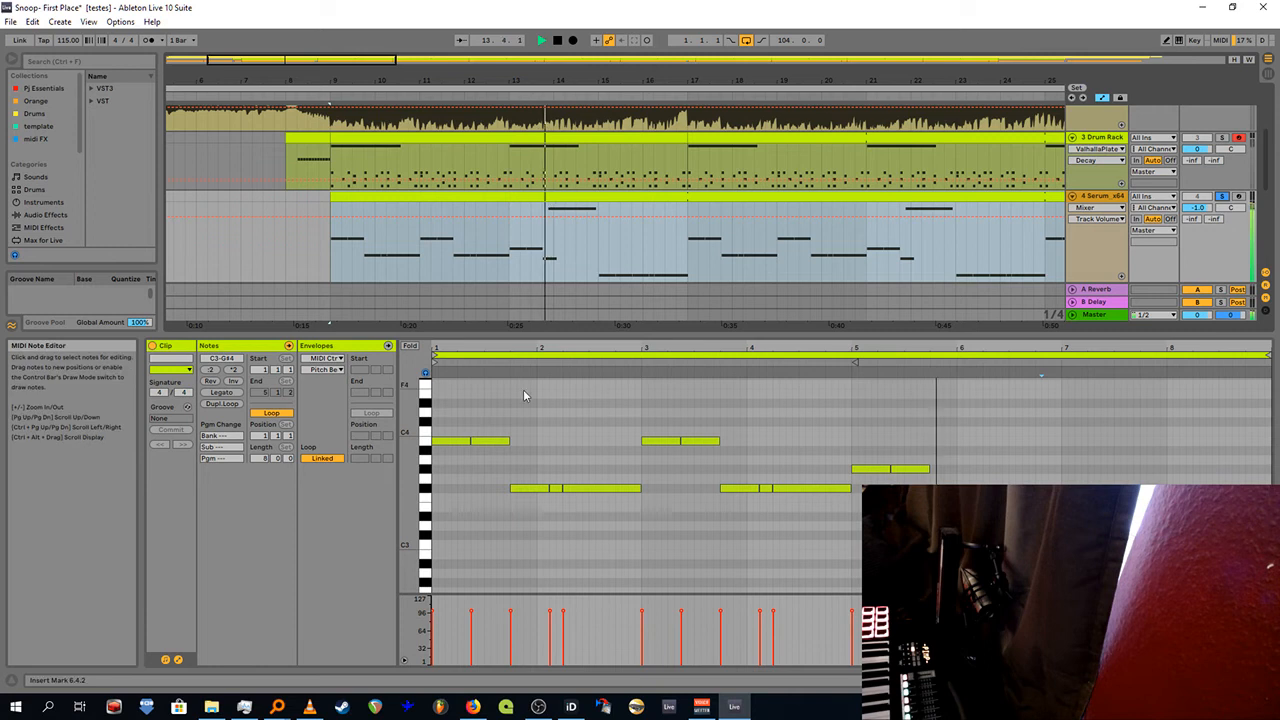
{"action": "scroll", "coordinate": [412, 409], "scroll_direction": "up", "scroll_amount": 3}
{"action": "scroll", "coordinate": [472, 411], "scroll_direction": "down", "scroll_amount": 1}
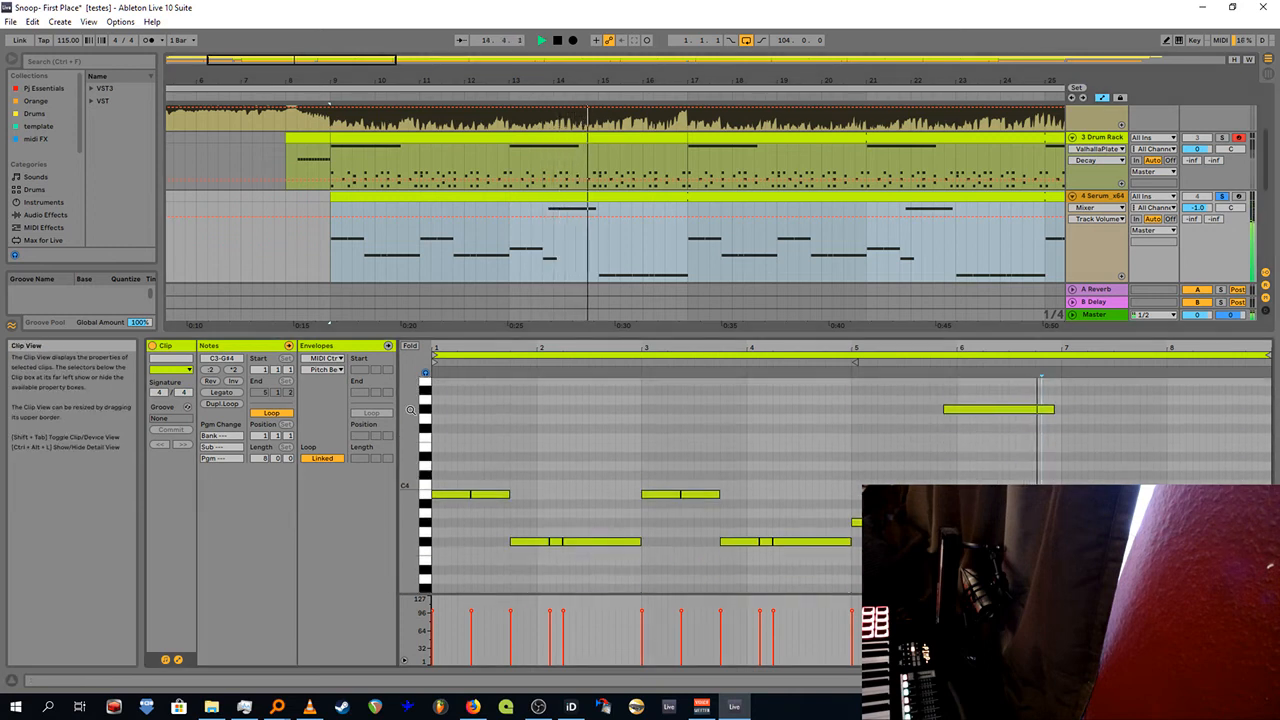
{"action": "key", "text": "space"}
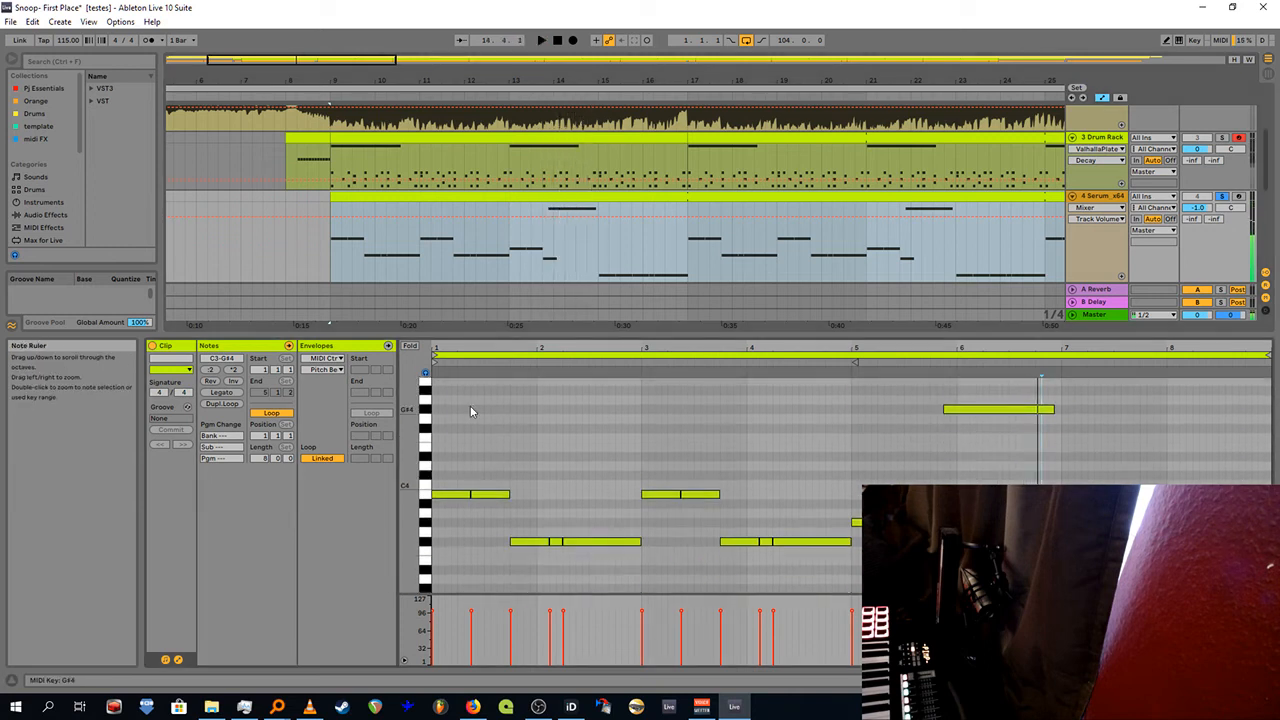
Step: Select the Serum clip's F3 notes and its G#4 notes to review them, and shrink the note editor again
{"action": "left_click", "coordinate": [858, 375]}
{"action": "left_click", "coordinate": [427, 553]}
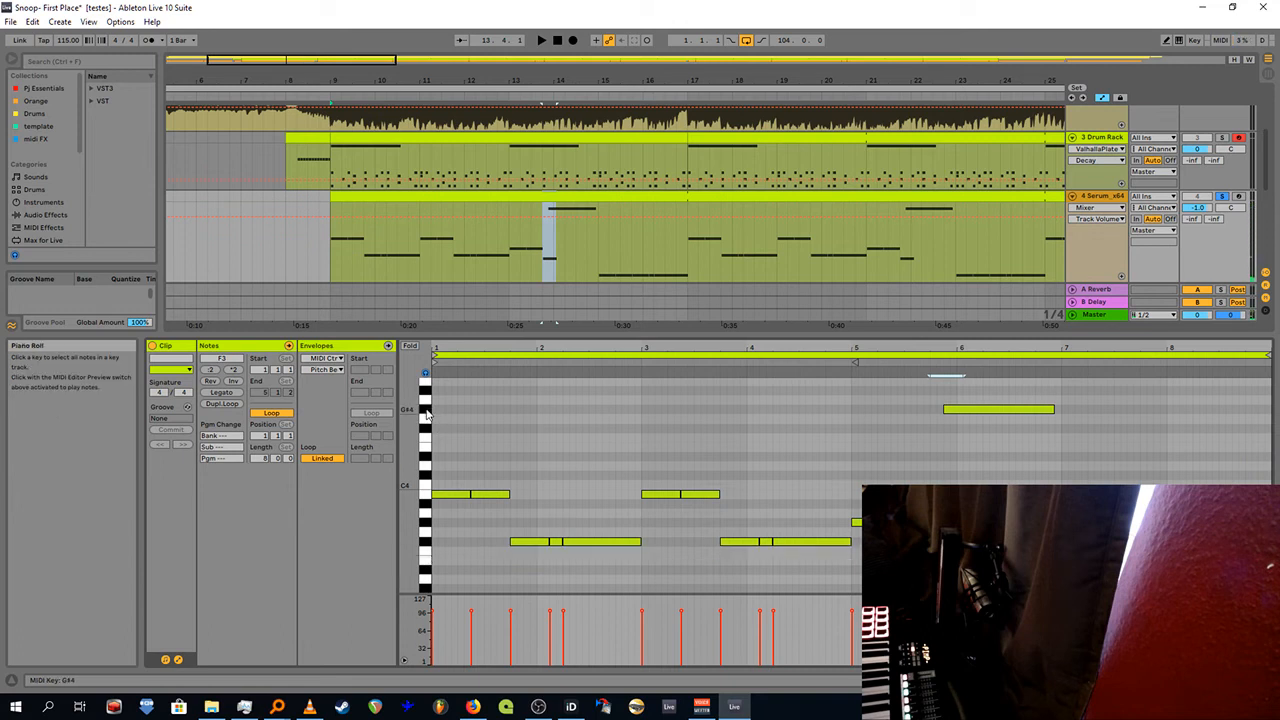
{"action": "left_click", "coordinate": [427, 413]}
{"action": "key", "text": "space"}
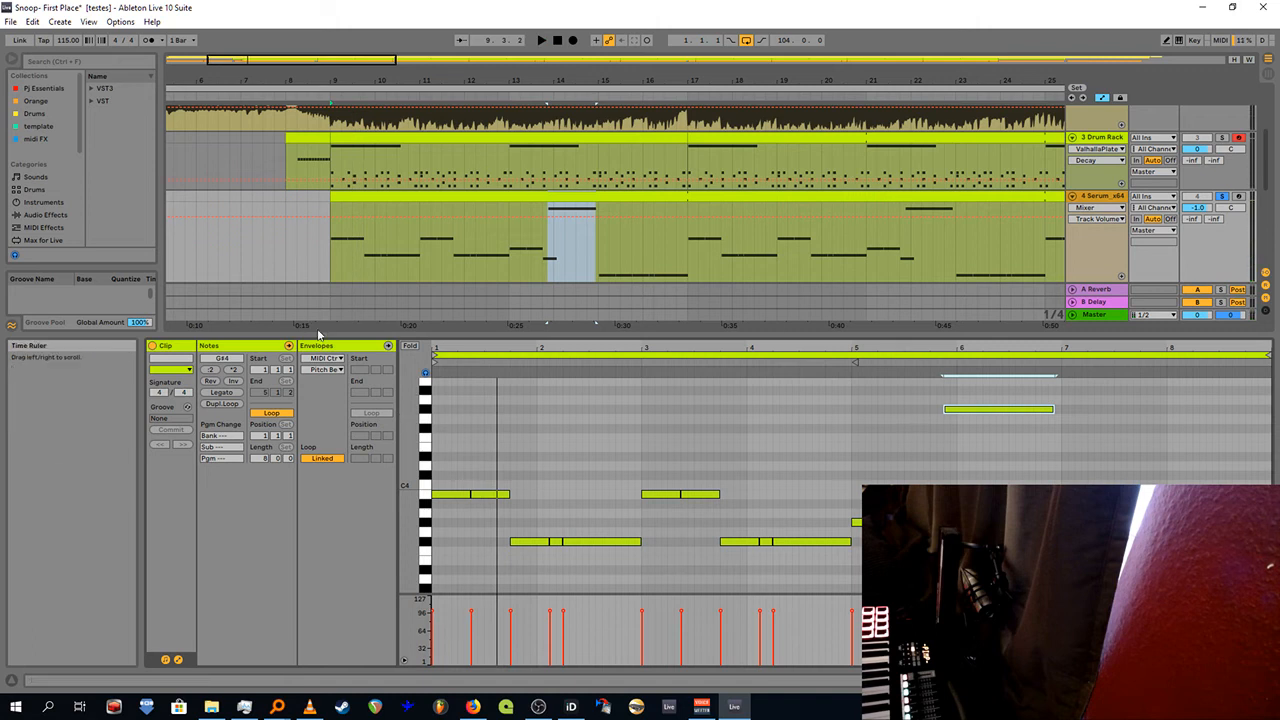
{"action": "left_click_drag", "start_coordinate": [320, 346], "coordinate": [322, 546]}
Step: Solo the first place VOX track instead of Serum, listen to it from bars 24 and 39, and stop playback
{"action": "scroll", "coordinate": [457, 188], "scroll_direction": "up", "scroll_amount": 2}
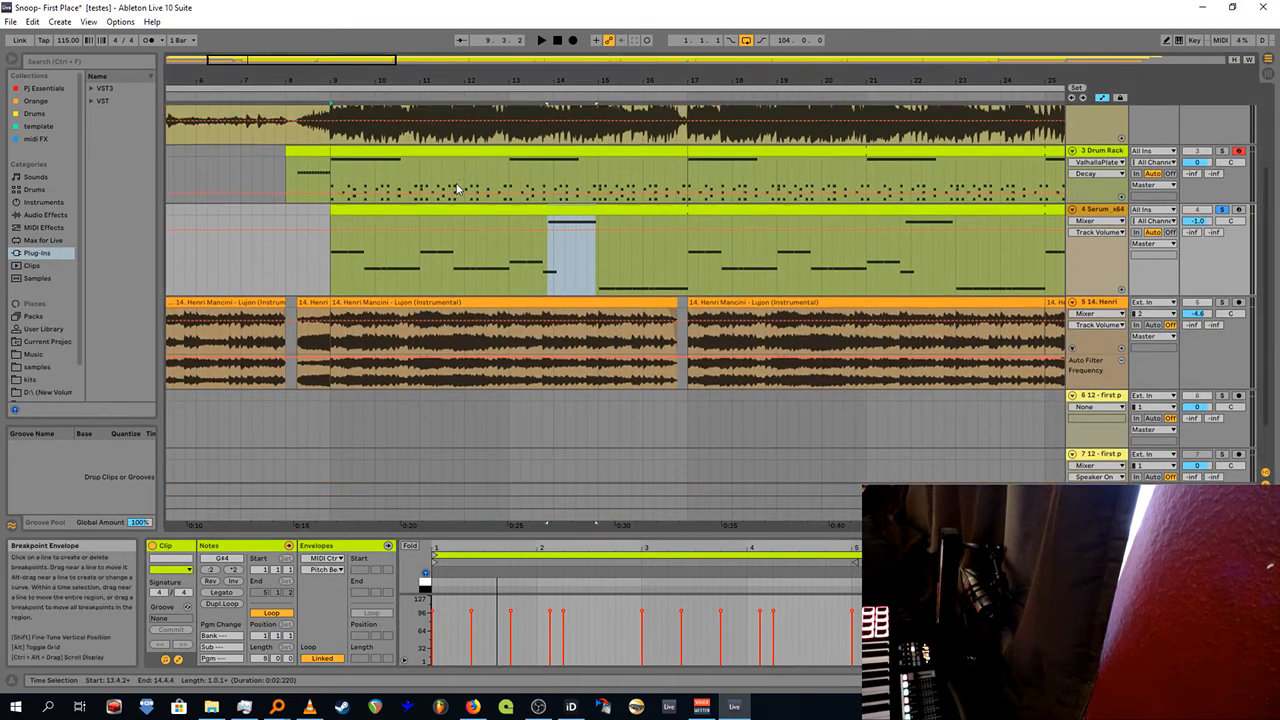
{"action": "scroll", "coordinate": [436, 170], "scroll_direction": "up", "scroll_amount": 2}
{"action": "scroll", "coordinate": [362, 133], "scroll_direction": "down", "scroll_amount": 4, "text": "ctrl"}
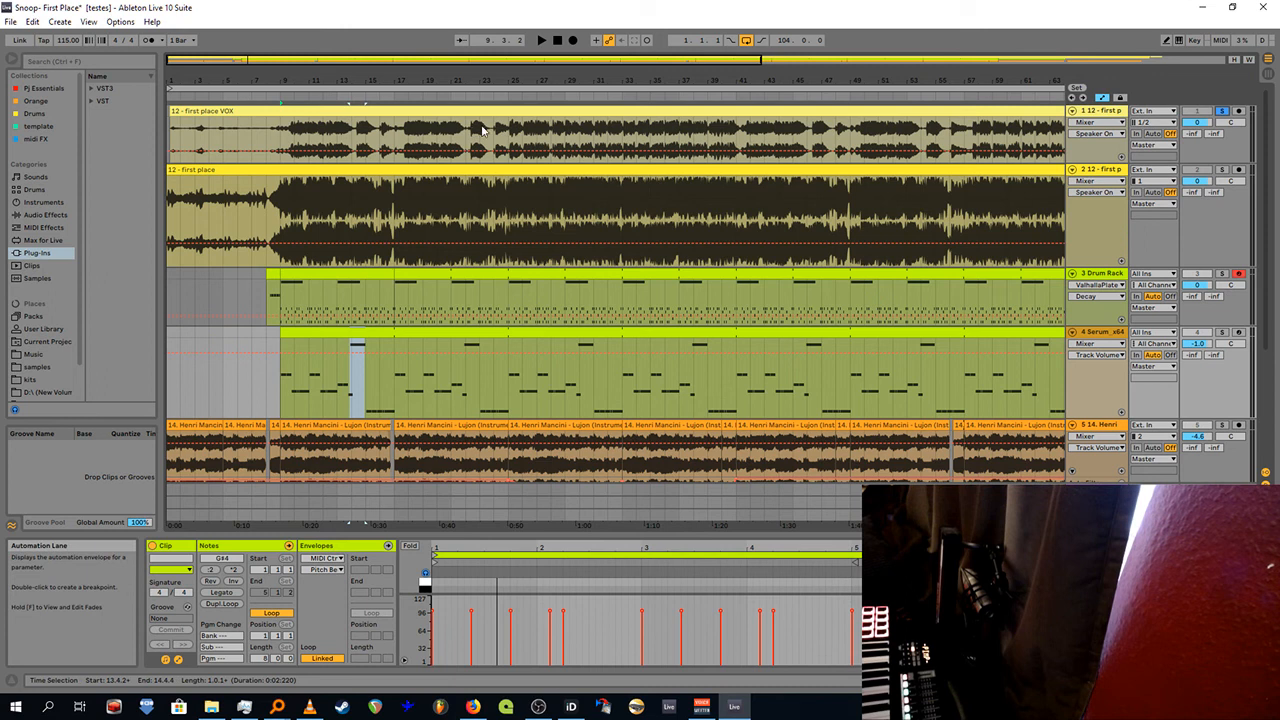
{"action": "left_click", "coordinate": [493, 96]}
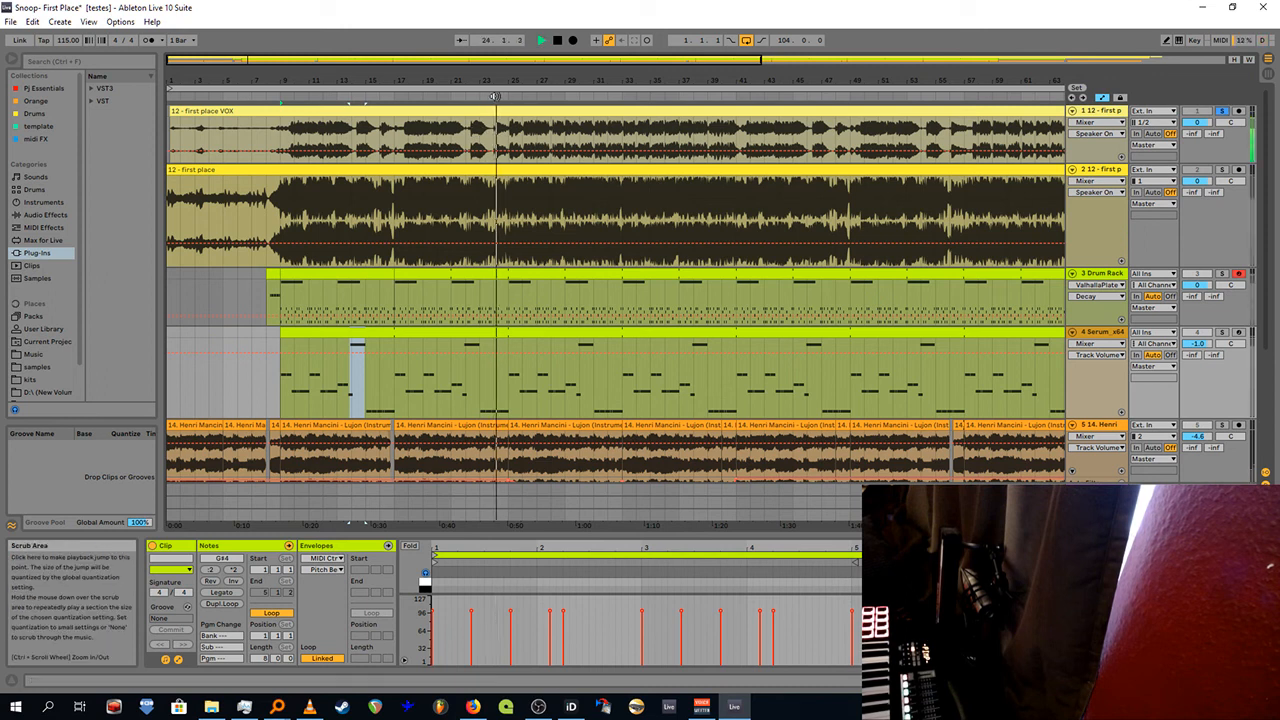
{"action": "left_click", "coordinate": [710, 99]}
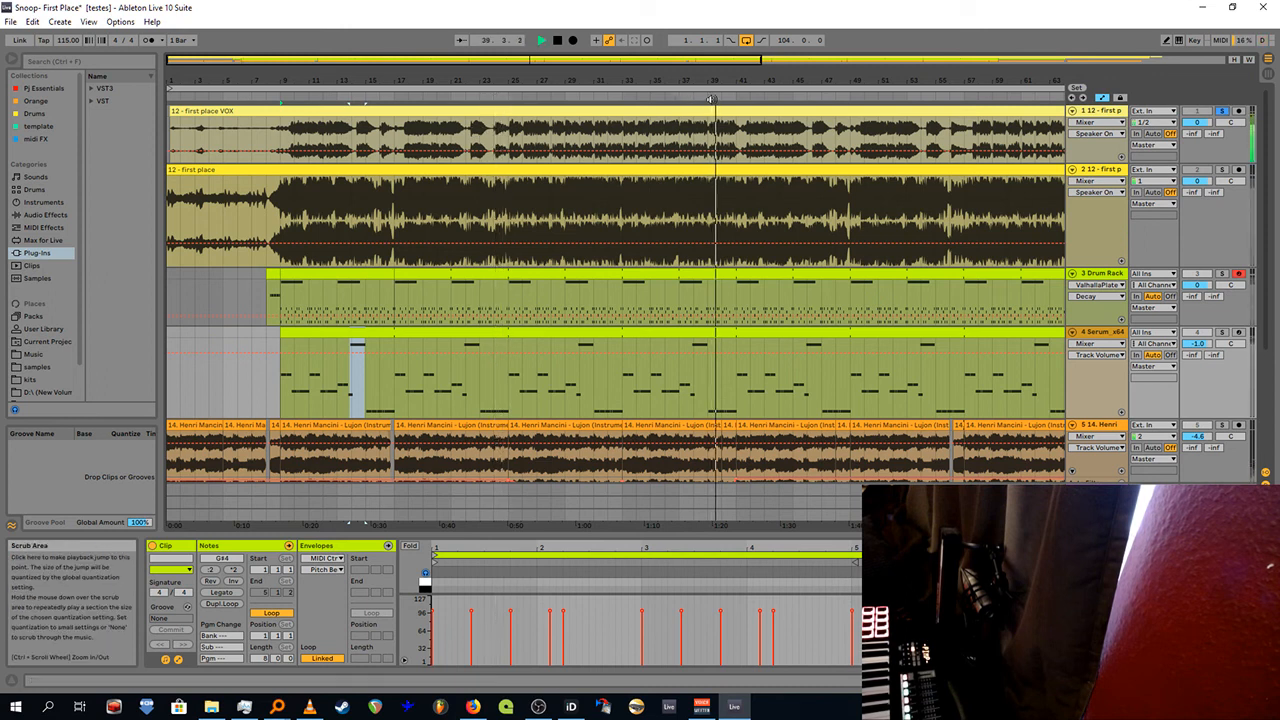
{"action": "key", "text": "space"}
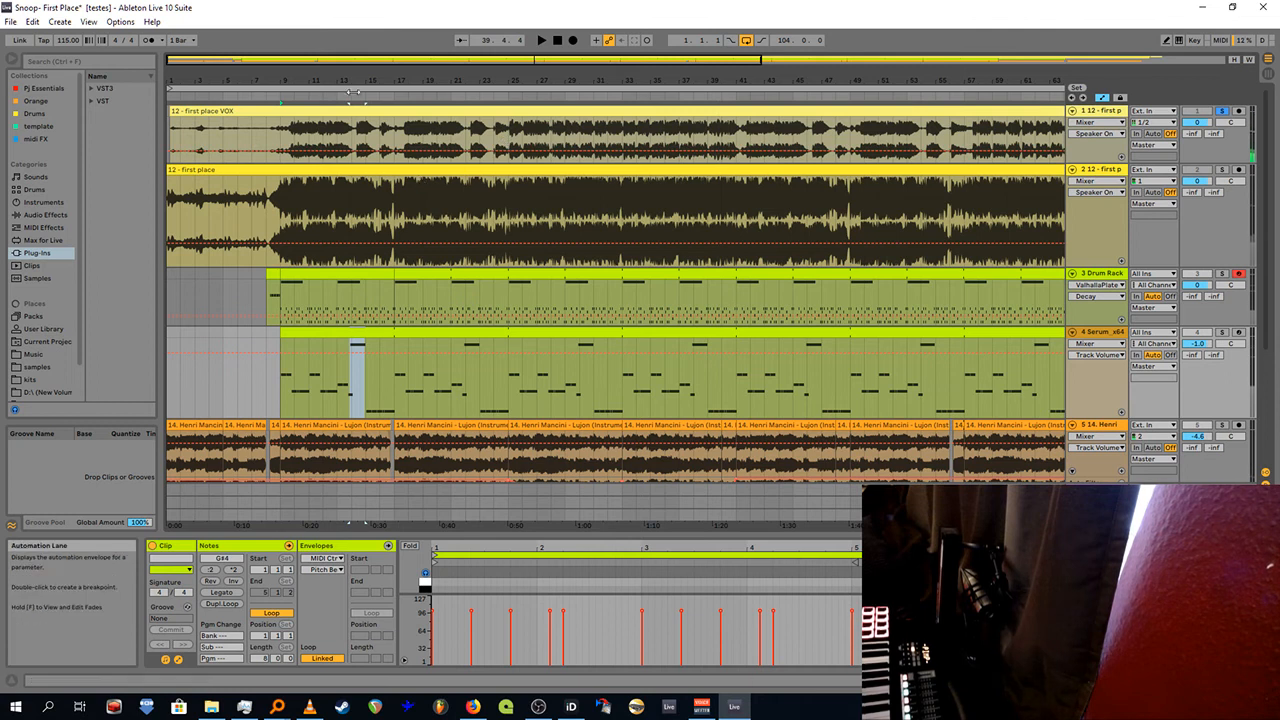
Step: Unsolo the VOX track, play the remix with the vocals activated, and briefly solo track 2 to compare it with the original
{"action": "left_click_drag", "start_coordinate": [344, 79], "coordinate": [343, 50]}
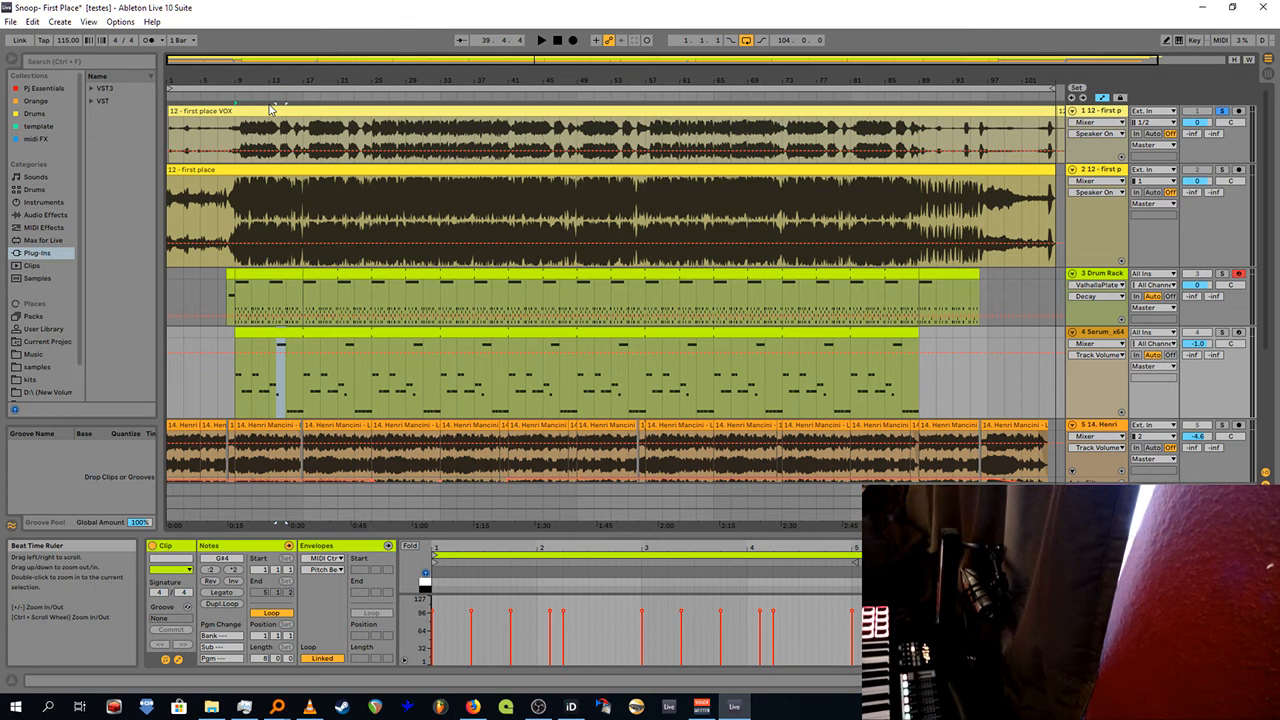
{"action": "left_click_drag", "start_coordinate": [220, 73], "coordinate": [222, 50]}
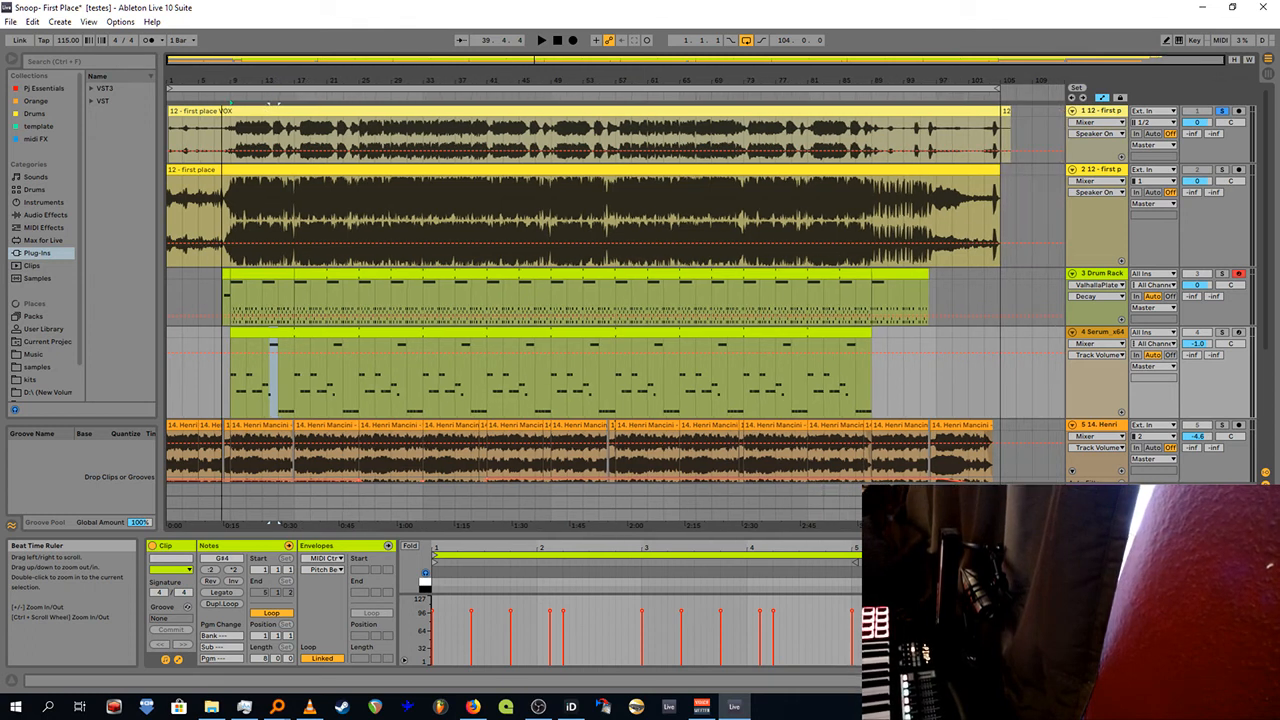
{"action": "left_click", "coordinate": [1222, 112]}
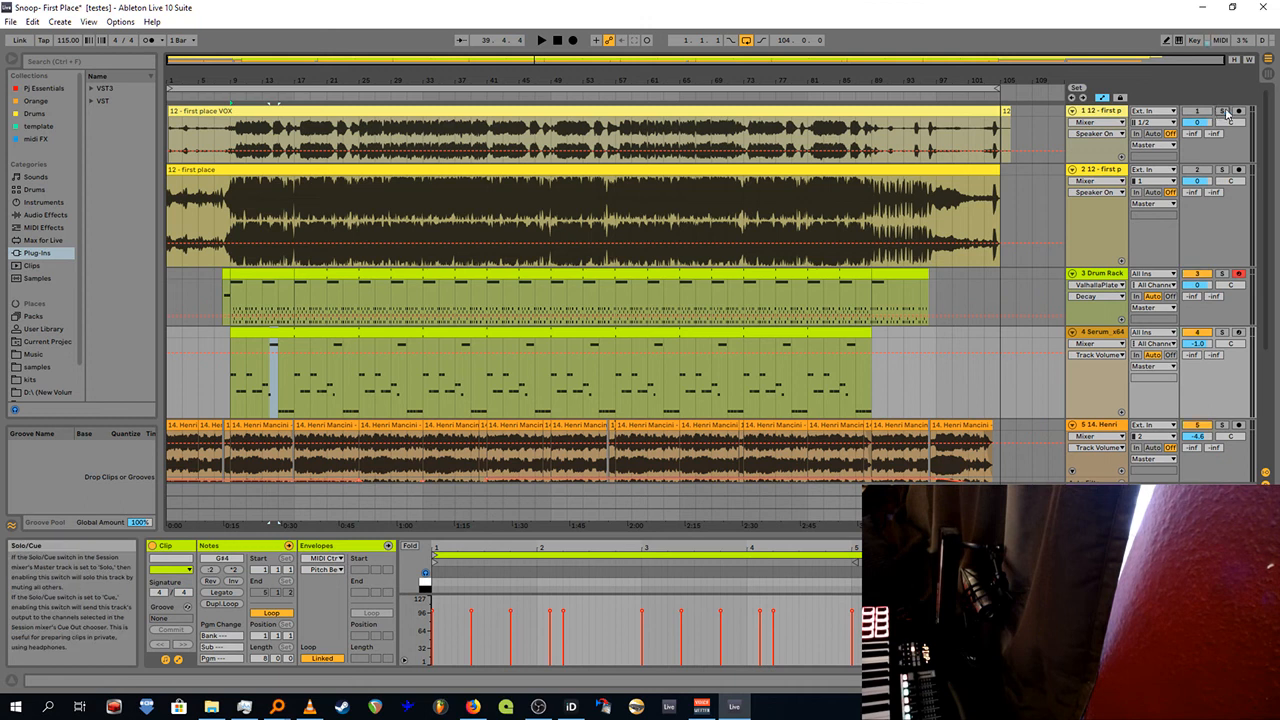
{"action": "left_click", "coordinate": [391, 97]}
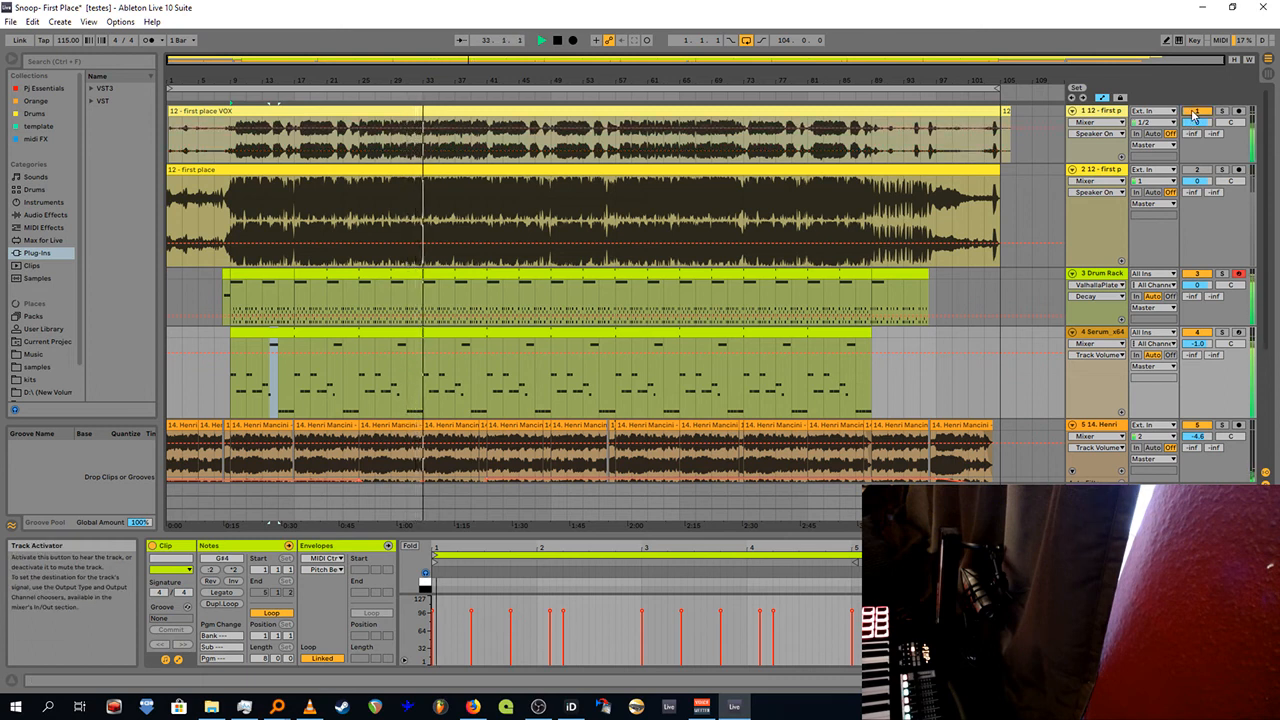
{"action": "left_click", "coordinate": [1222, 171]}
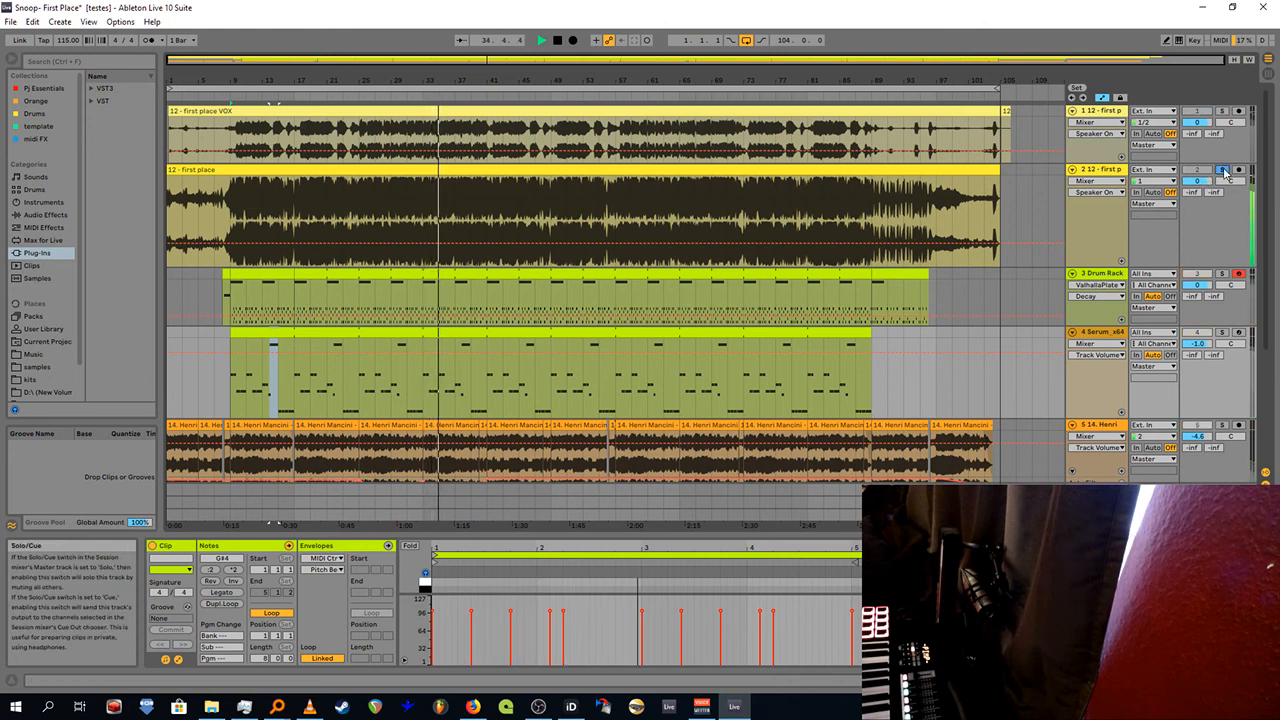
{"action": "left_click", "coordinate": [1223, 171]}
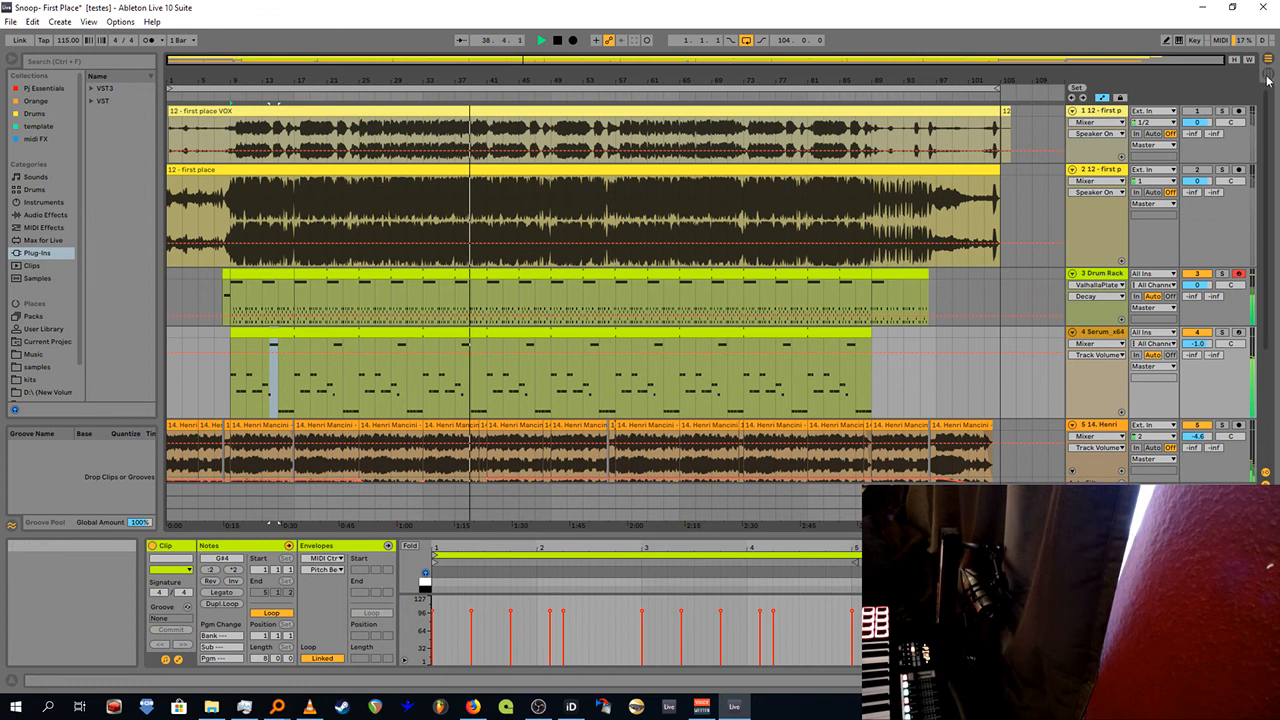
Step: Show the project in Session View, bring up the Voicemeeter Banana mixer and switch to OBS
{"action": "key", "text": "Tab"}
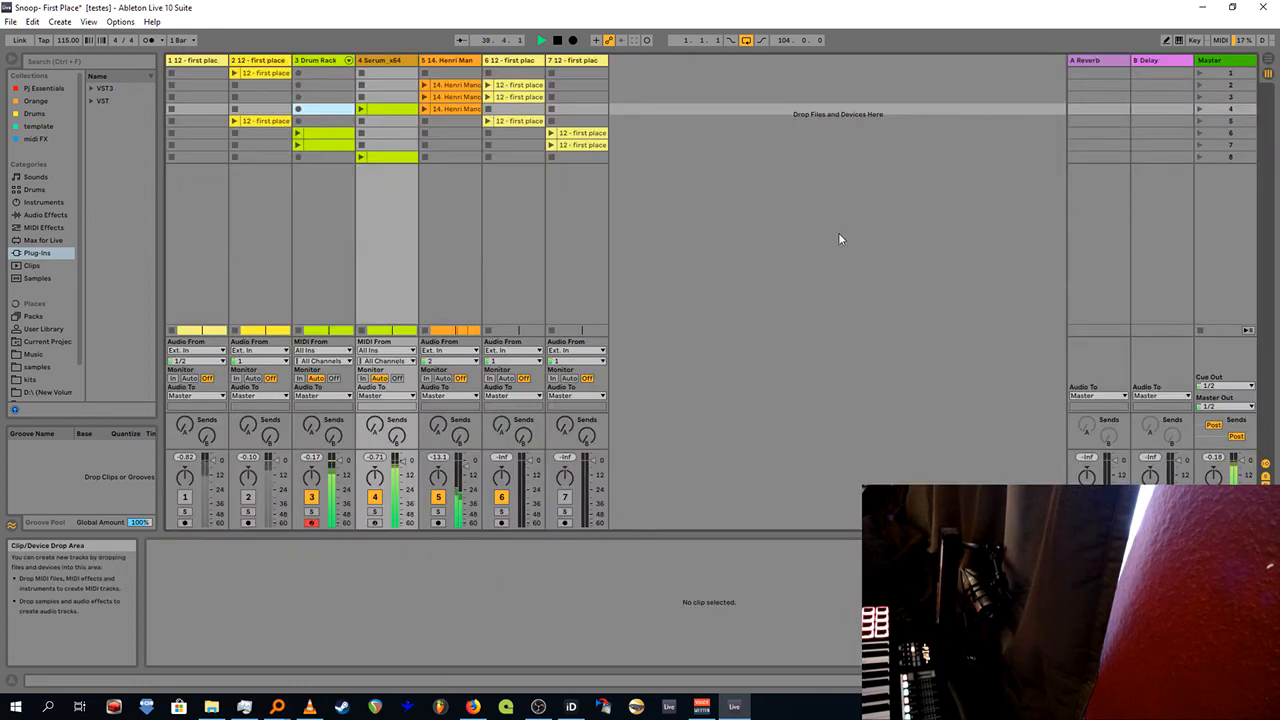
{"action": "left_click", "coordinate": [701, 707]}
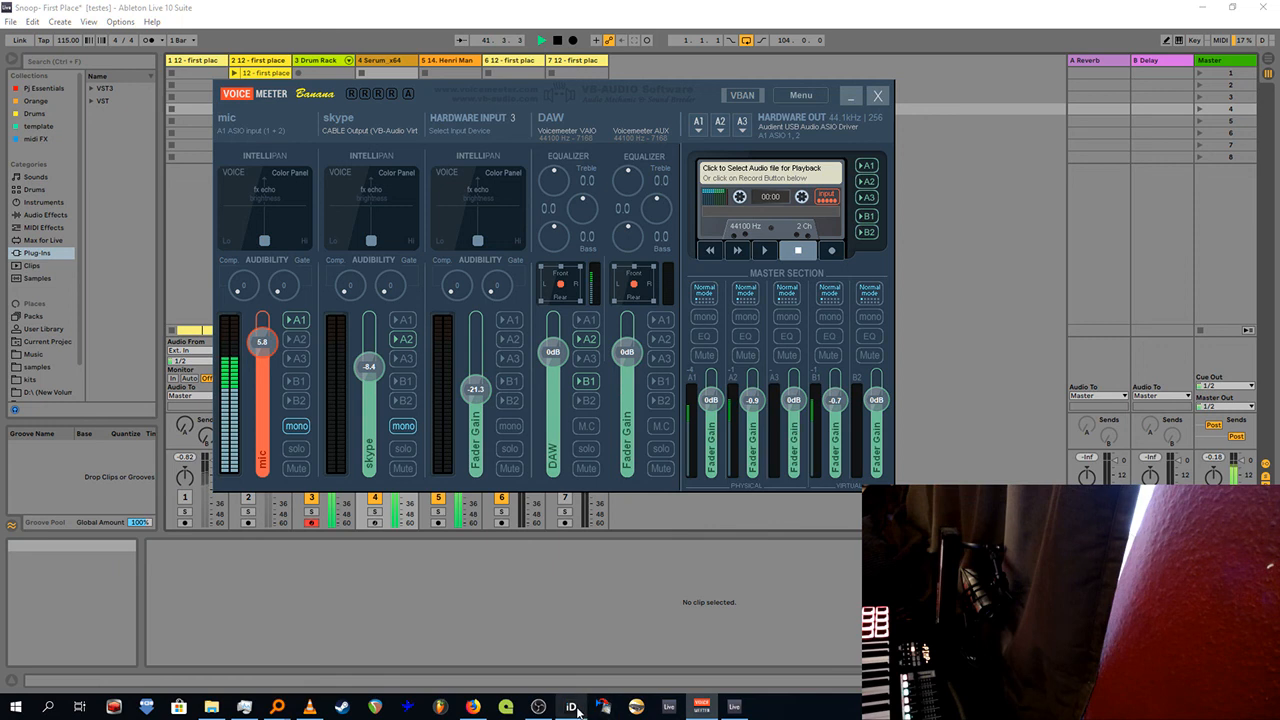
{"action": "left_click", "coordinate": [538, 707]}
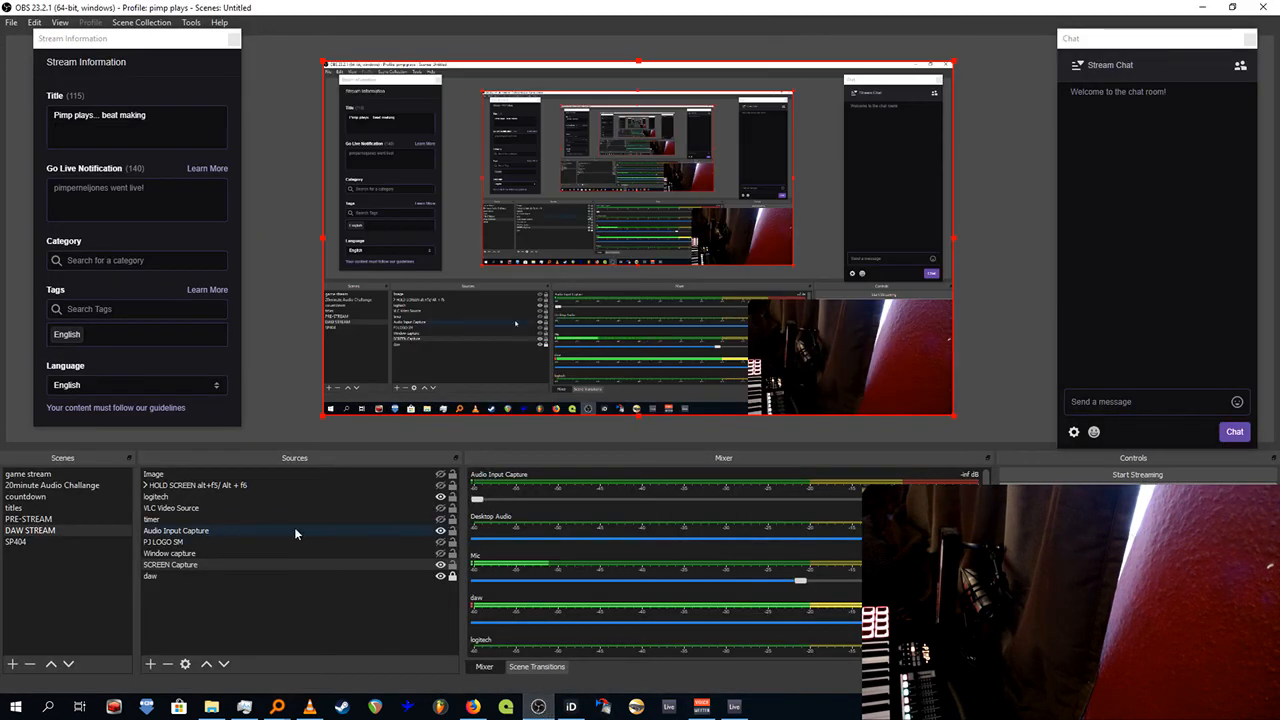